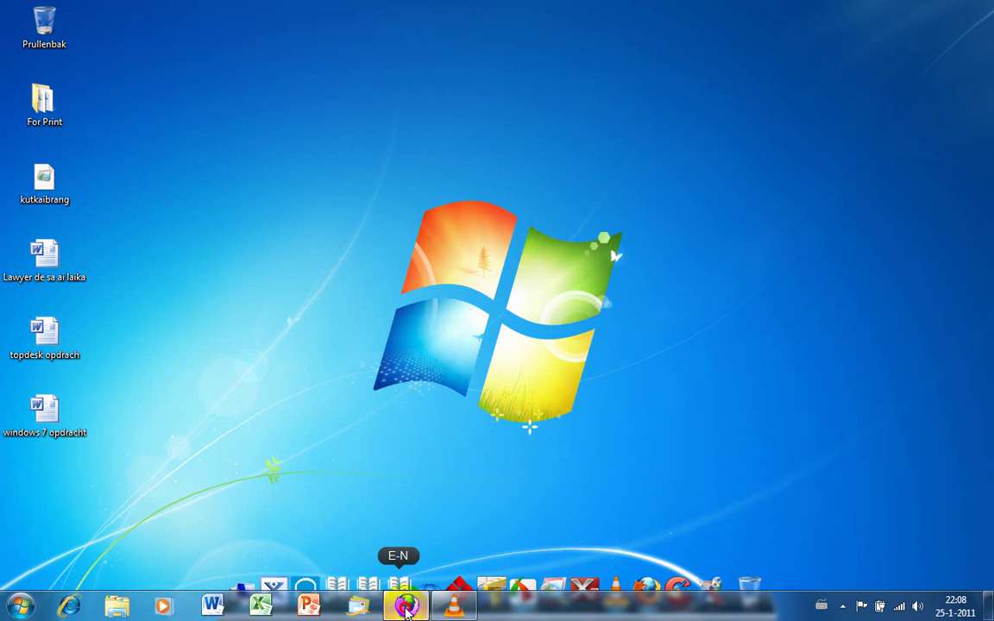
click(848, 54)
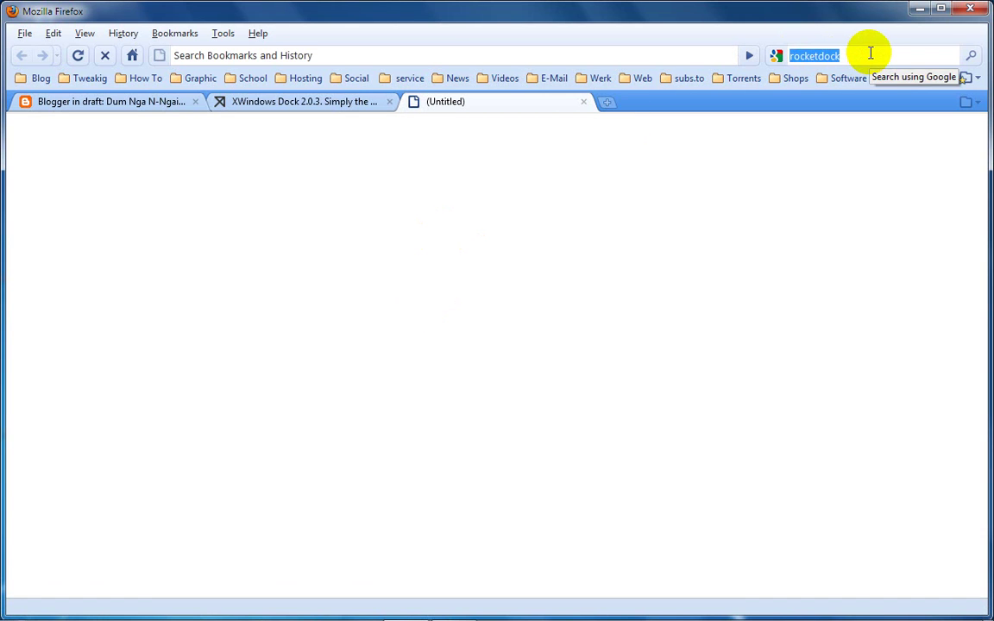
text(goo)
key(BackSpace)
key(BackSpace)
key(BackSpace)
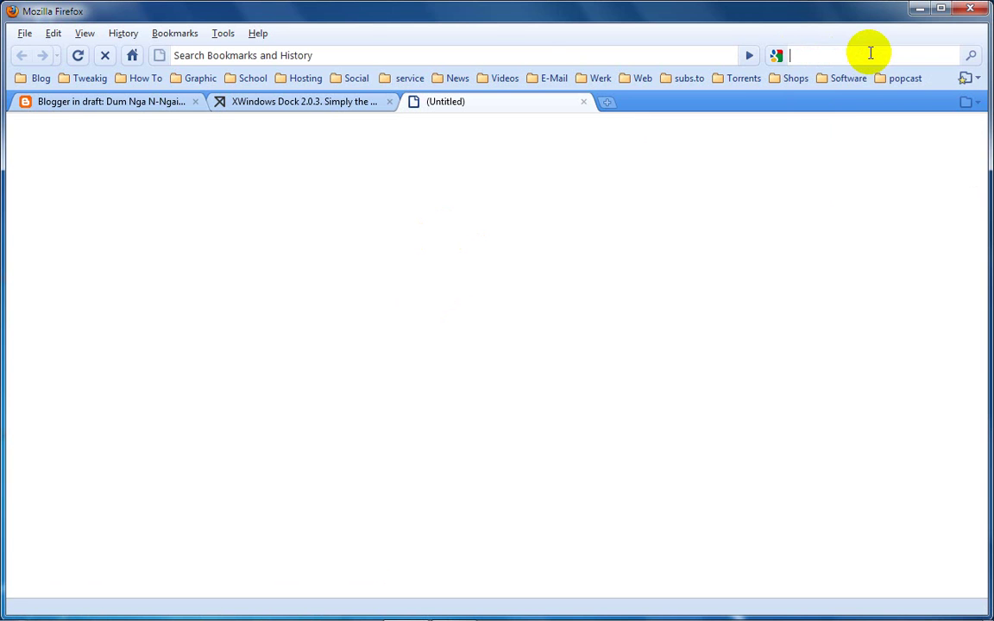
Load the browser's home page and search Google for "xdock"
click(132, 55)
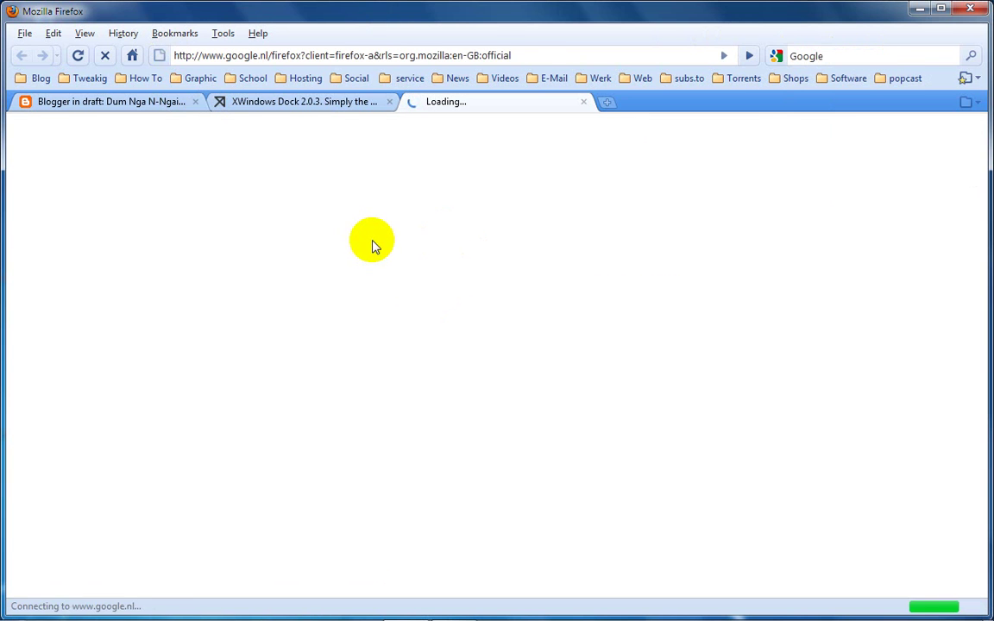
click(400, 289)
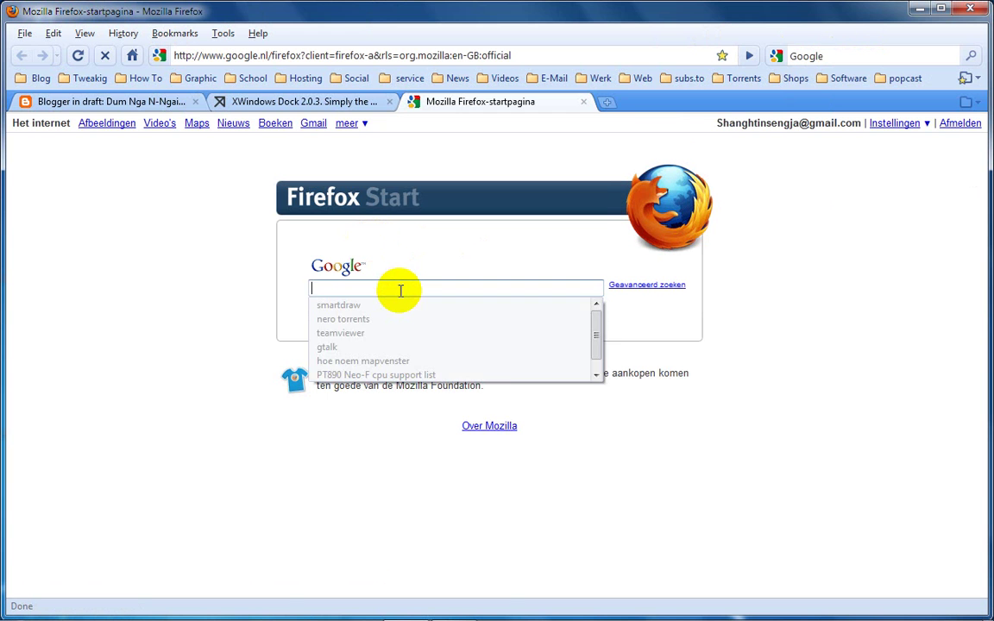
text(xdock)
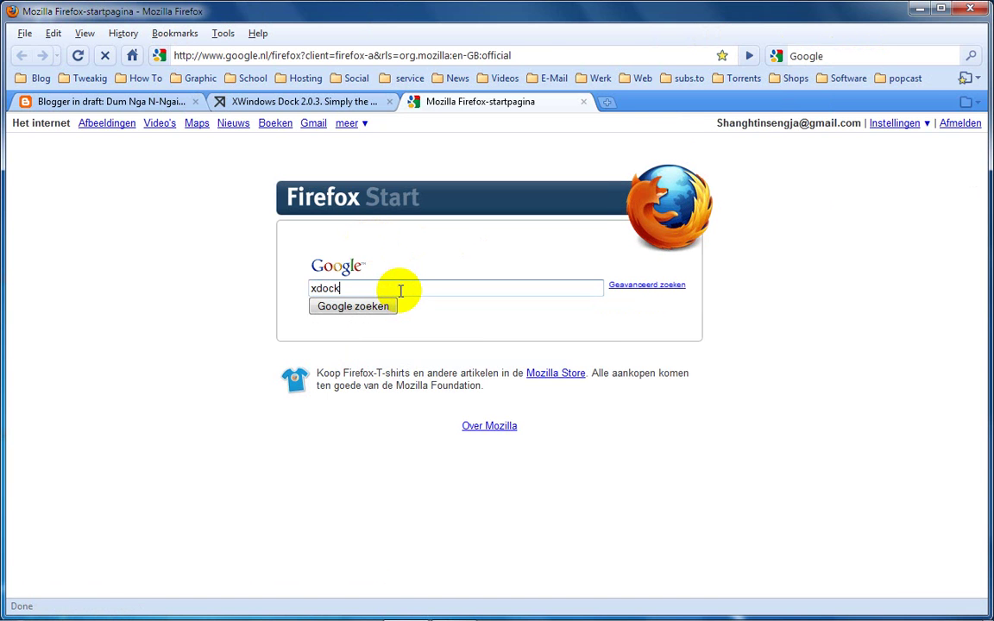
key(Return)
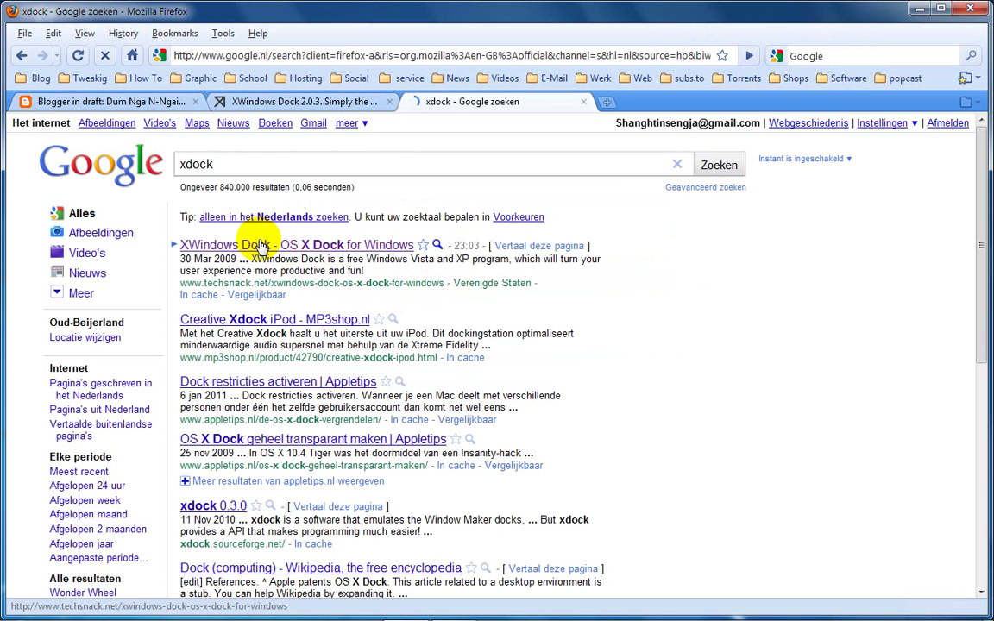
Open the TechSnack article on XWindows Dock, follow its link to the official site, and close the article
click(261, 246)
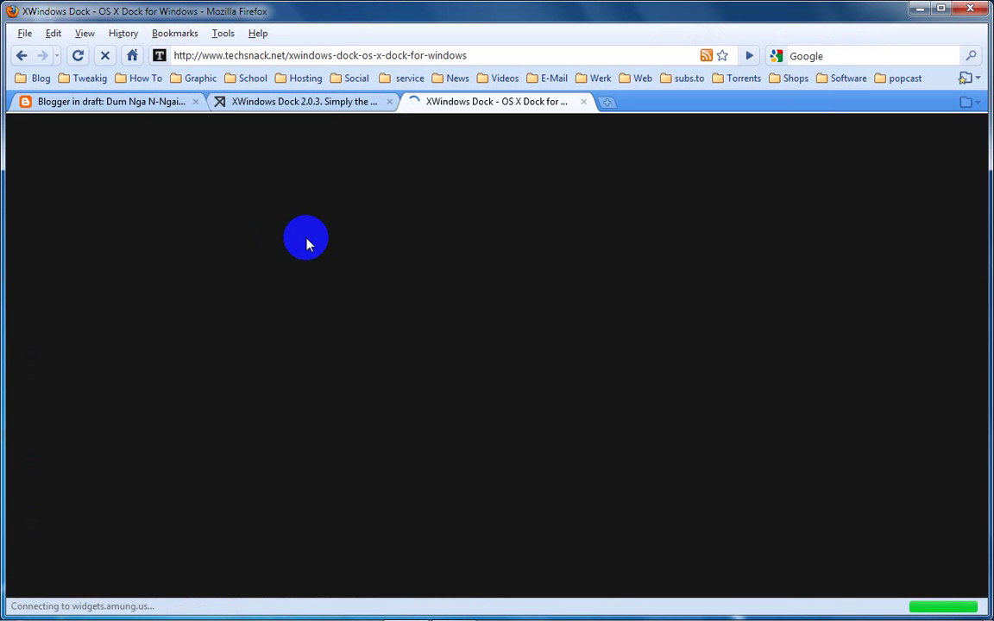
scroll(323, 266, down, 8)
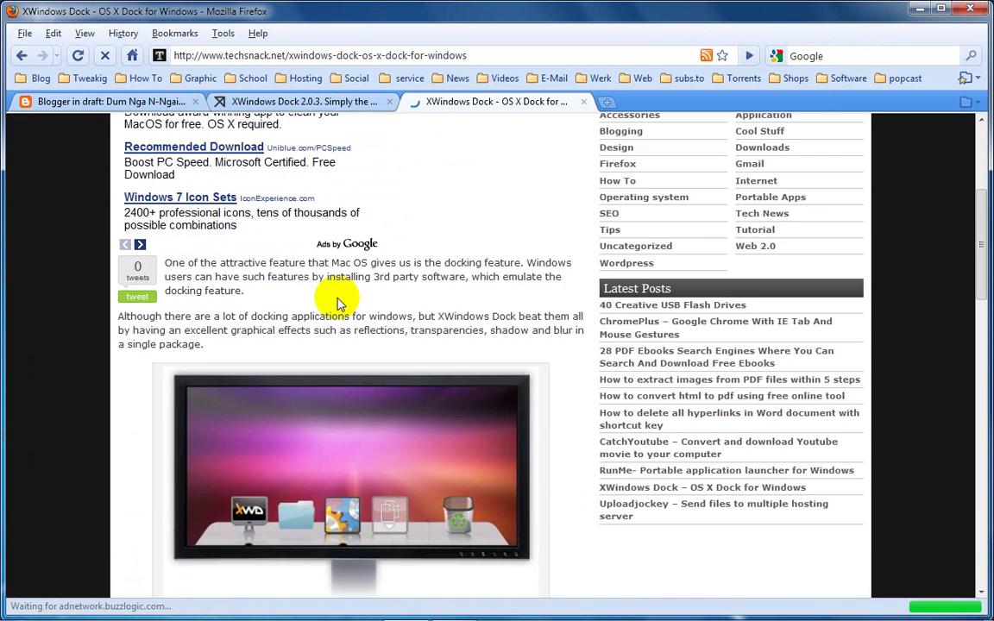
scroll(328, 344, down, 5)
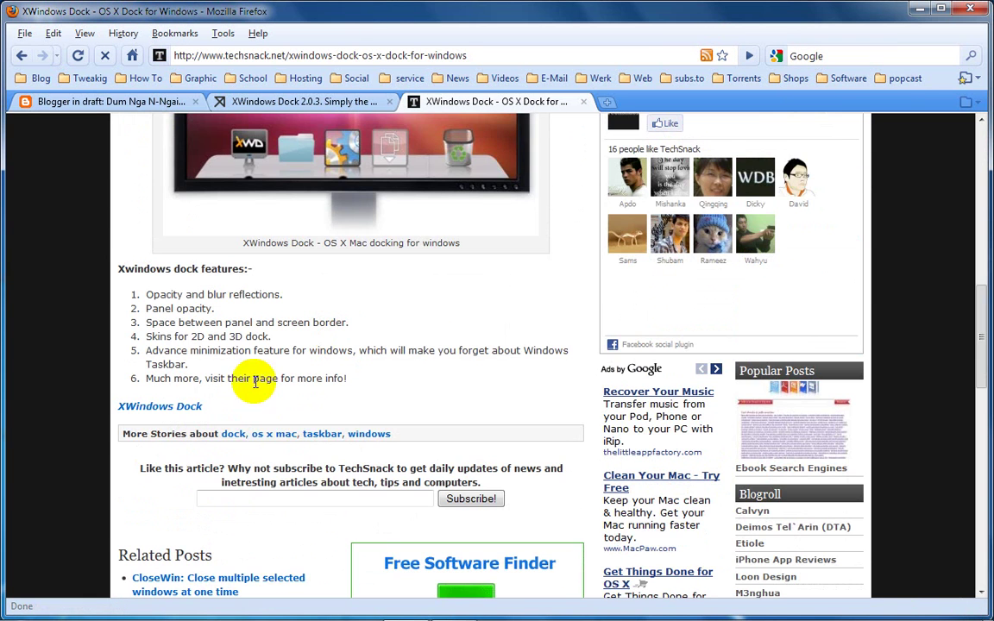
click(164, 405)
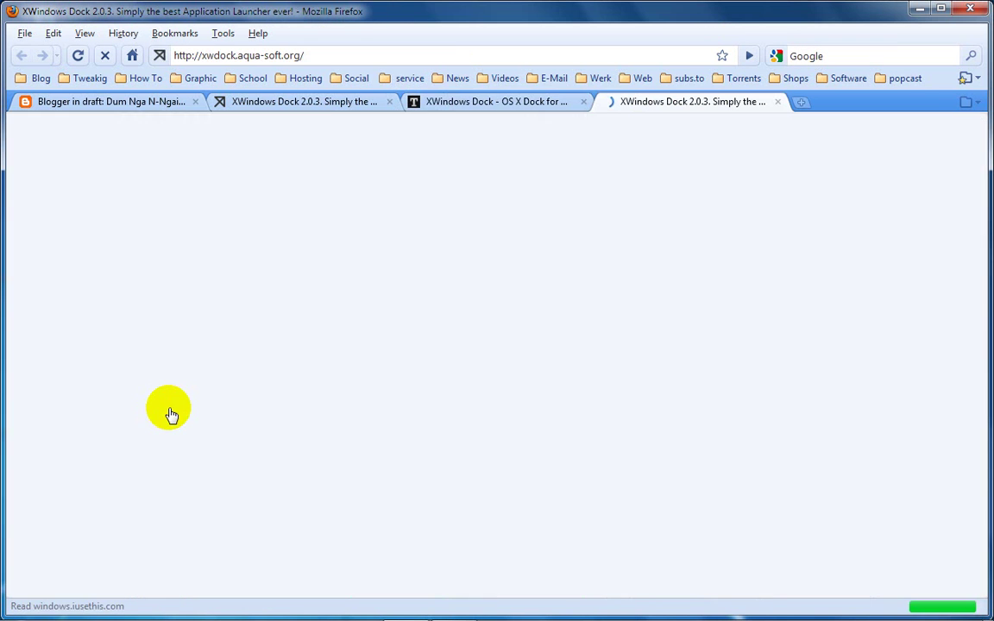
click(584, 101)
Download the XWindows Dock installer, version 2.0.3, and save it to the desktop (Bureaublad) as xwdock2.03-installer
scroll(544, 226, down, 6)
scroll(544, 231, up, 2)
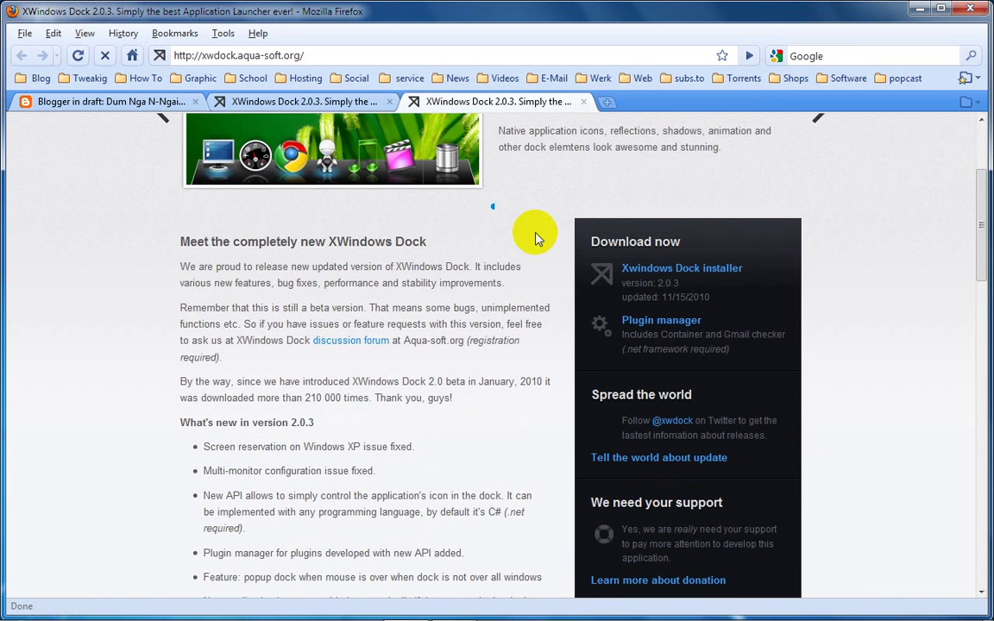
scroll(492, 248, down, 9)
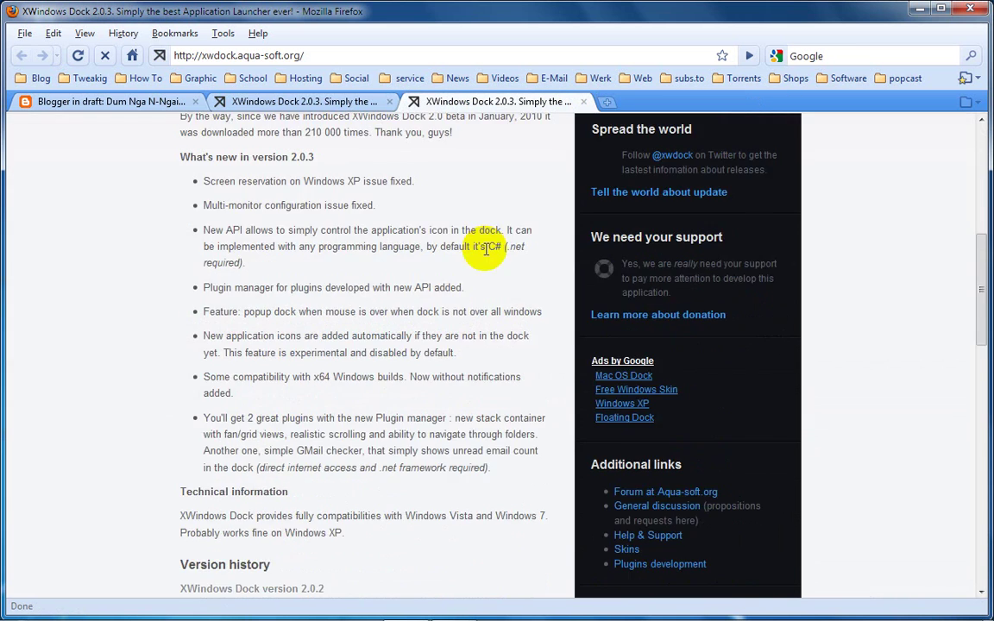
scroll(486, 250, up, 10)
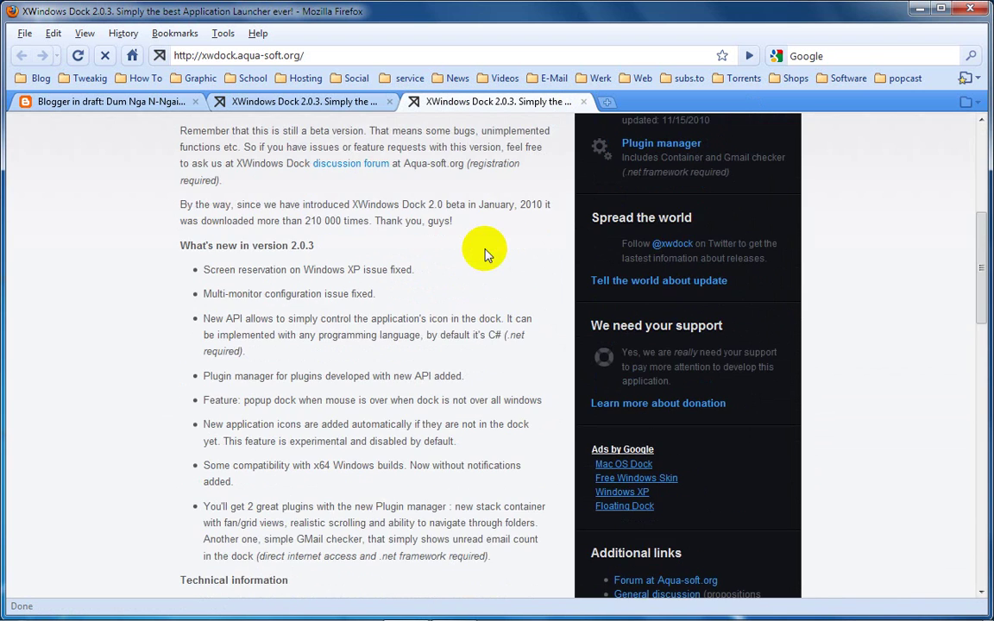
scroll(486, 255, up, 2)
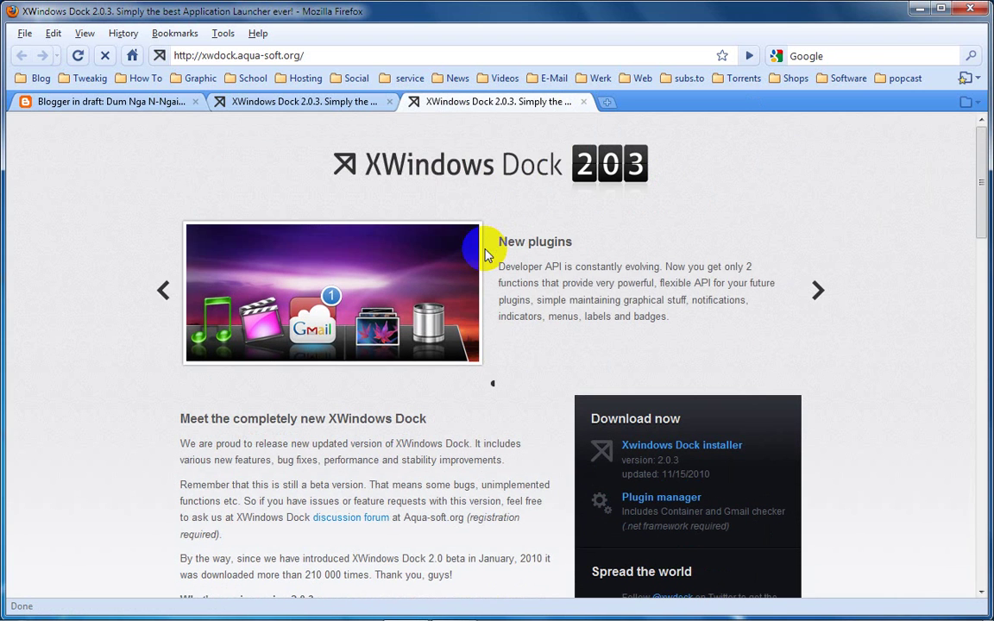
scroll(471, 333, down, 6)
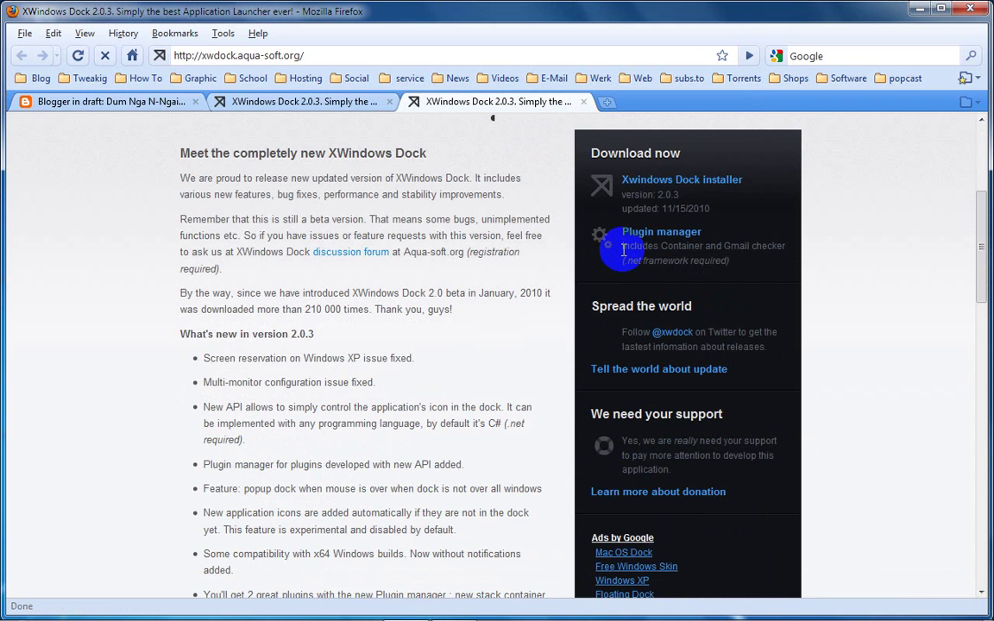
click(671, 187)
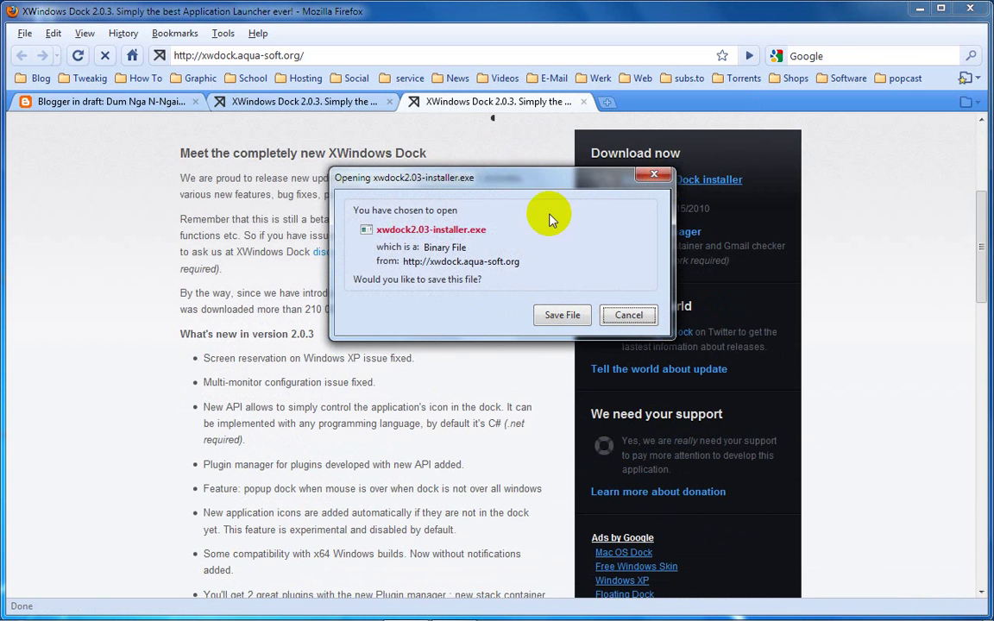
drag(451, 171, 327, 159)
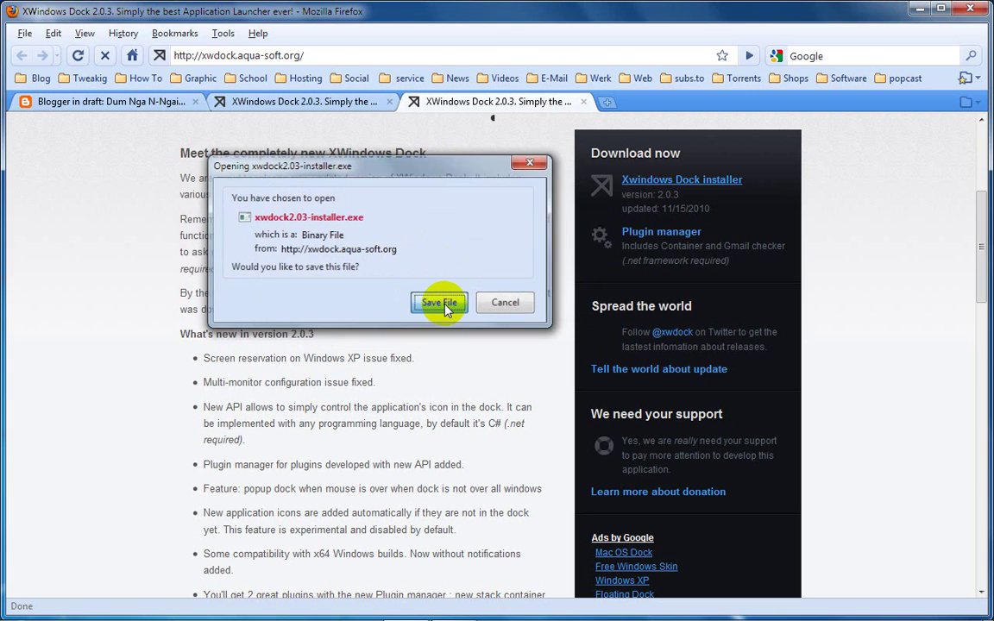
click(441, 304)
click(91, 136)
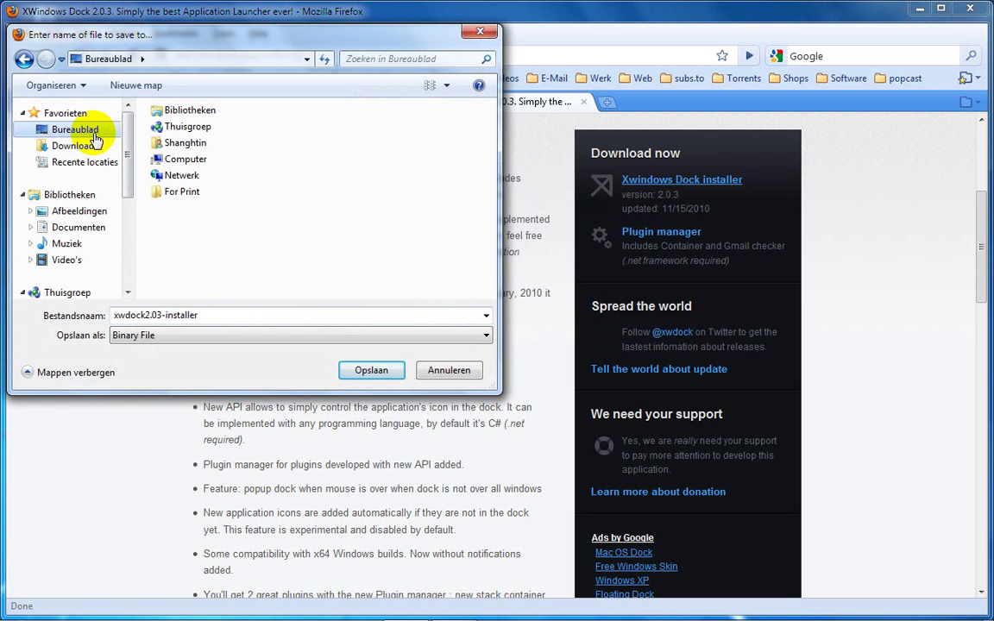
click(357, 377)
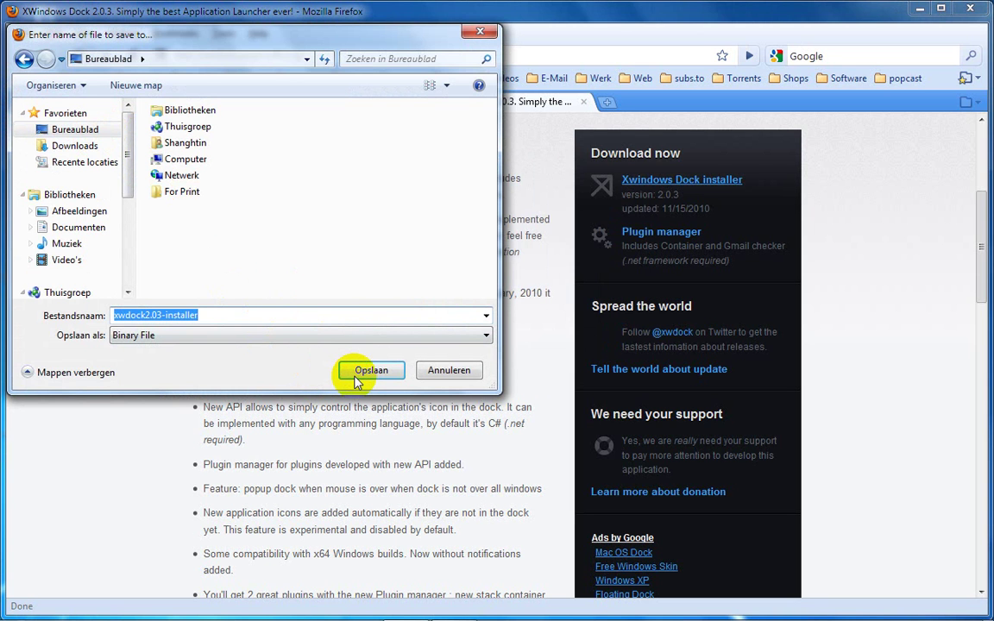
click(357, 378)
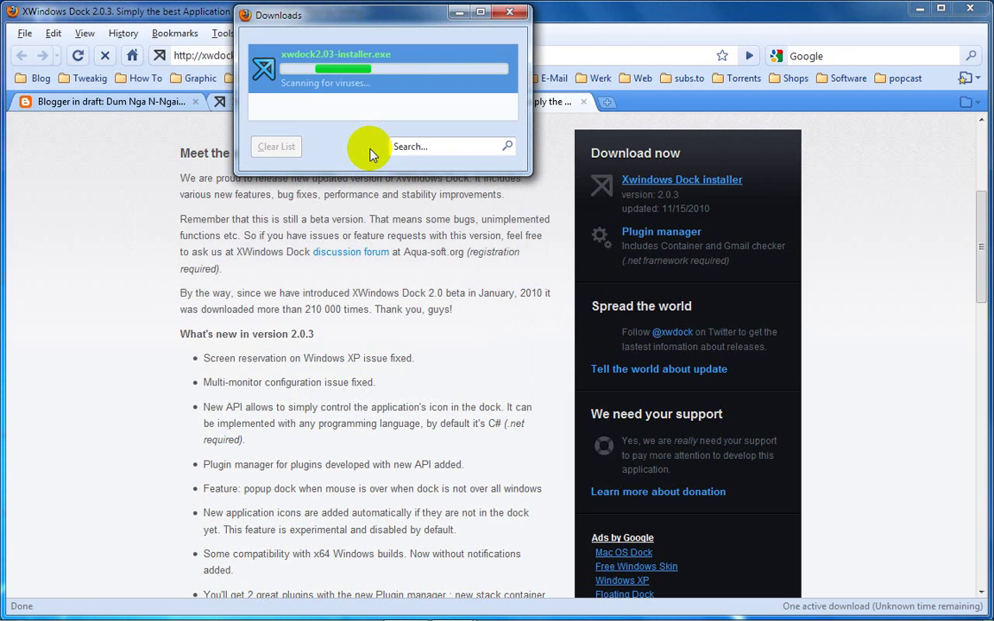
Clear the finished download from the download list and minimize the browser to return to the desktop
drag(366, 22, 366, 136)
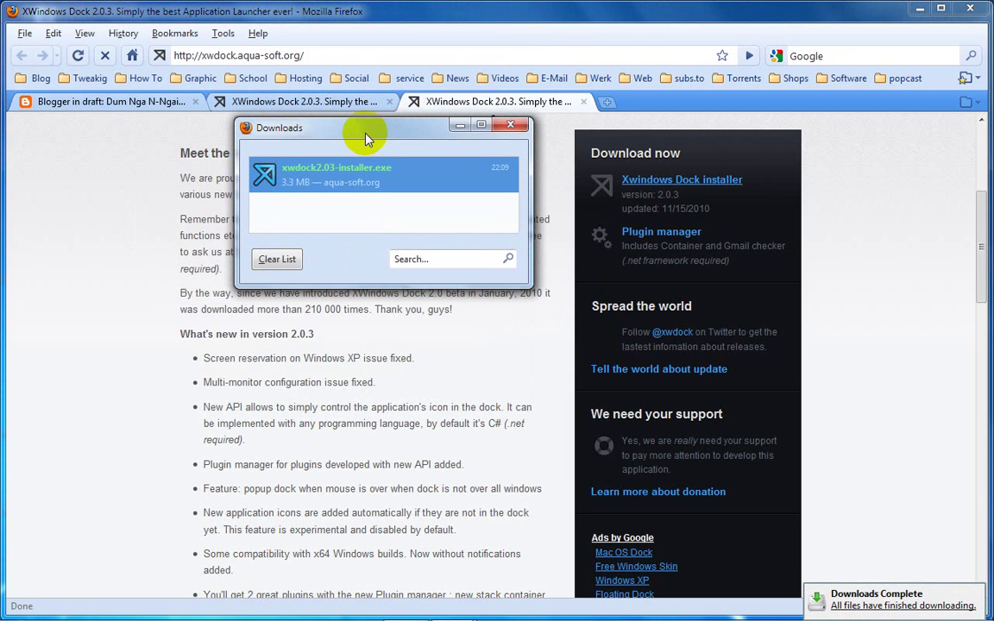
click(274, 259)
click(510, 125)
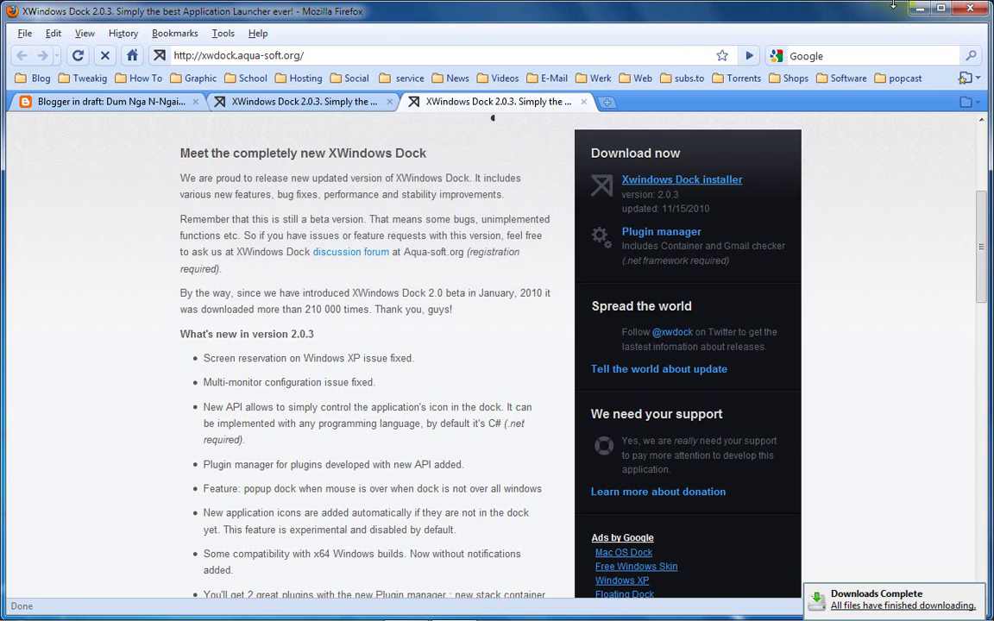
click(917, 11)
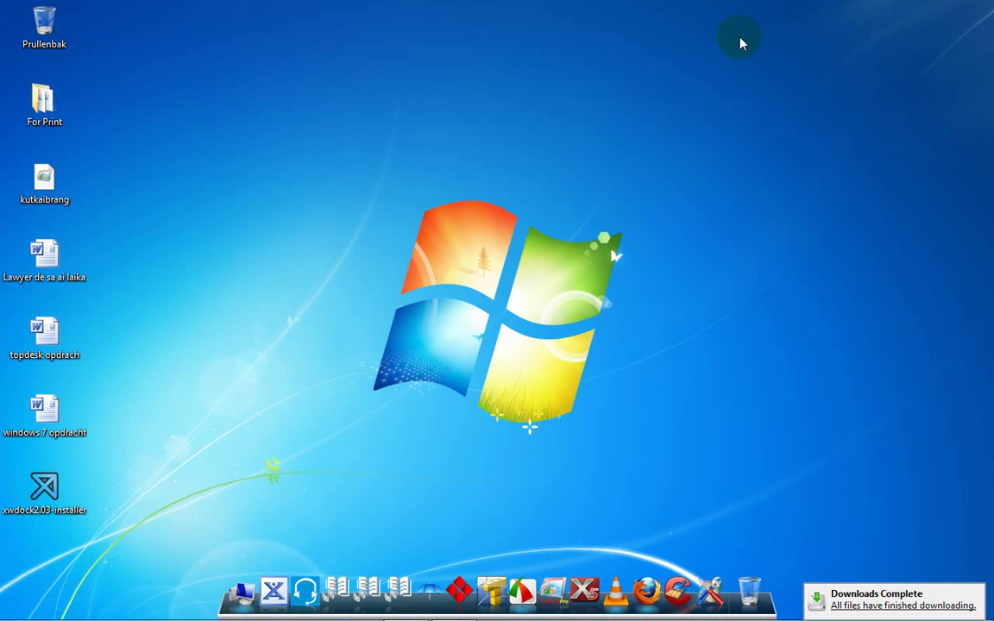
right_click(547, 272)
click(547, 272)
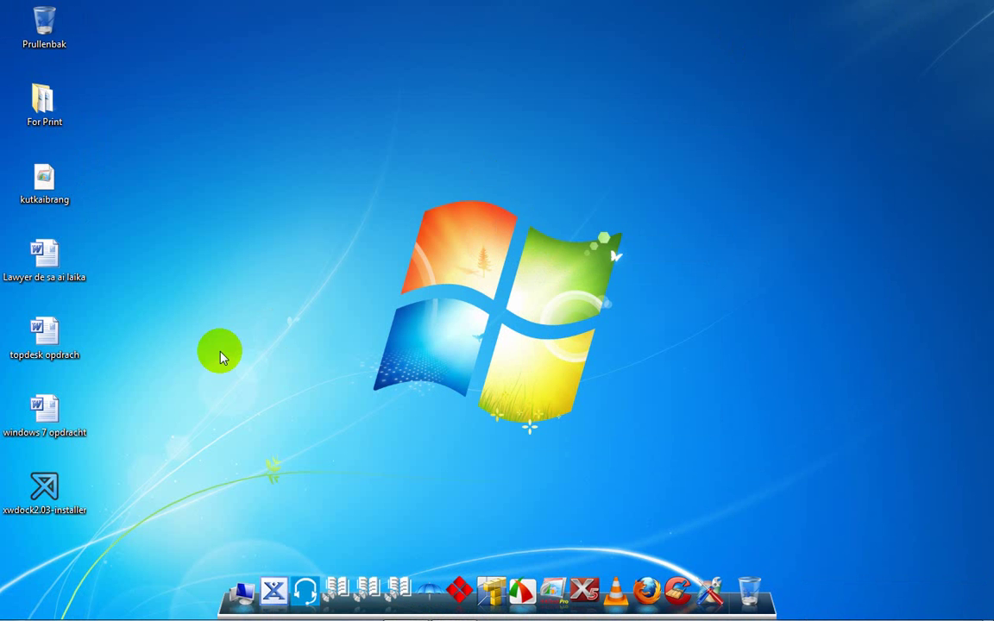
Launch xwdock2.03-installer from the desktop, allow it to run, and exit the setup wizard without installing
right_click(43, 488)
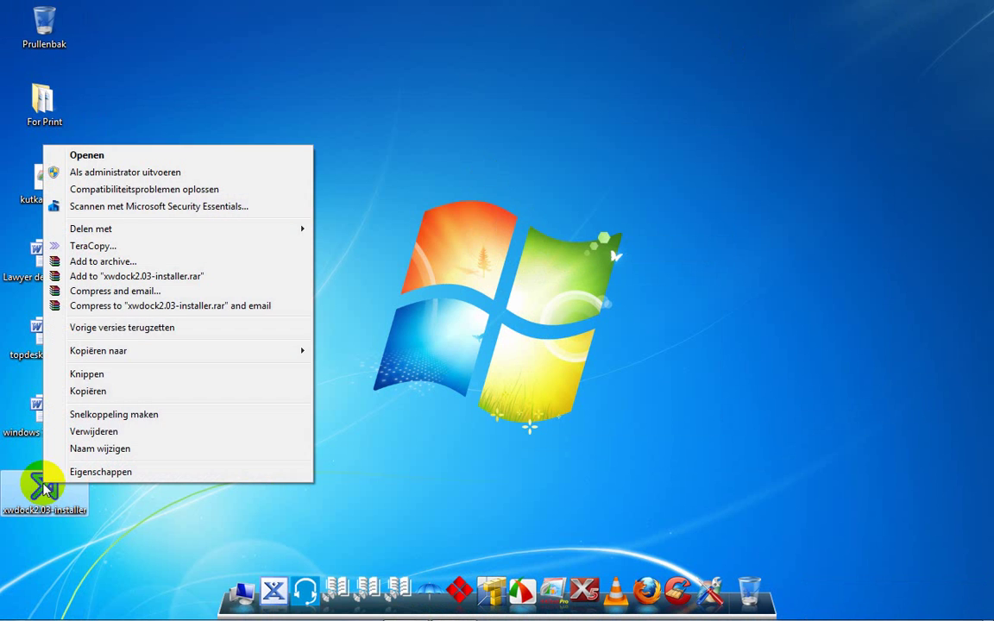
click(129, 160)
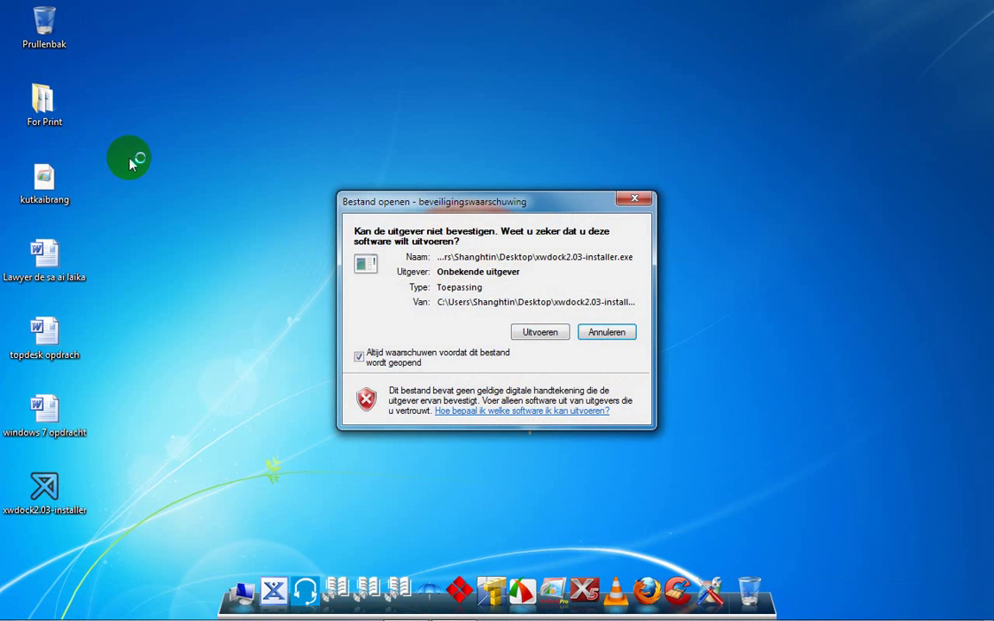
click(507, 330)
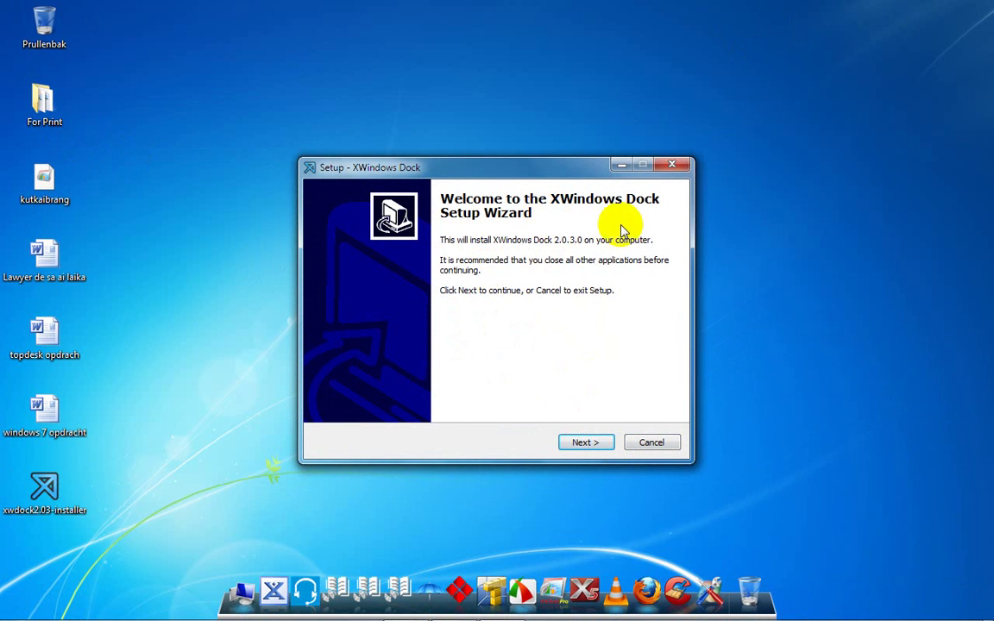
click(650, 442)
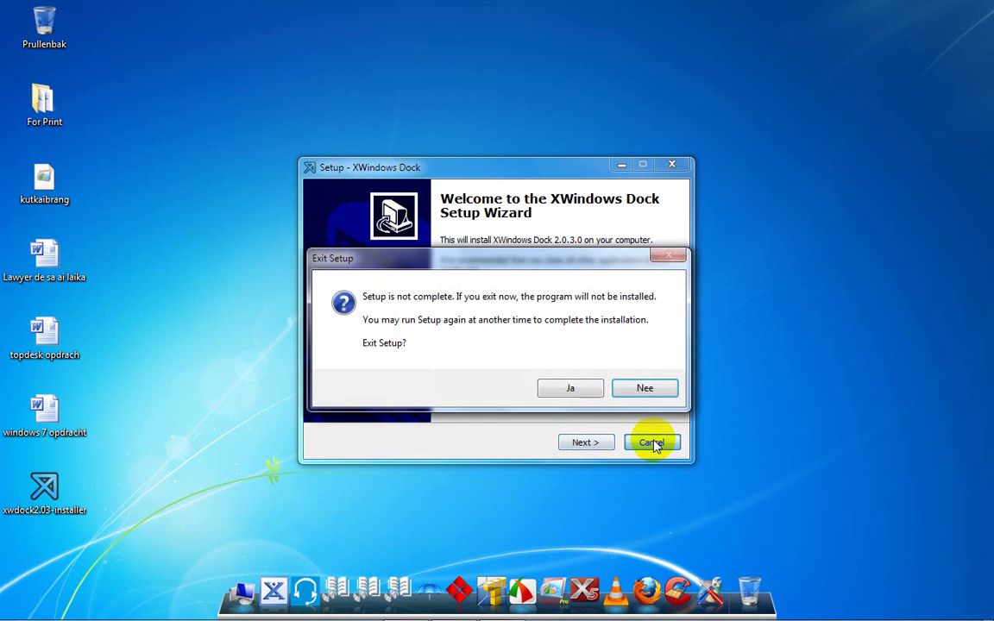
click(591, 393)
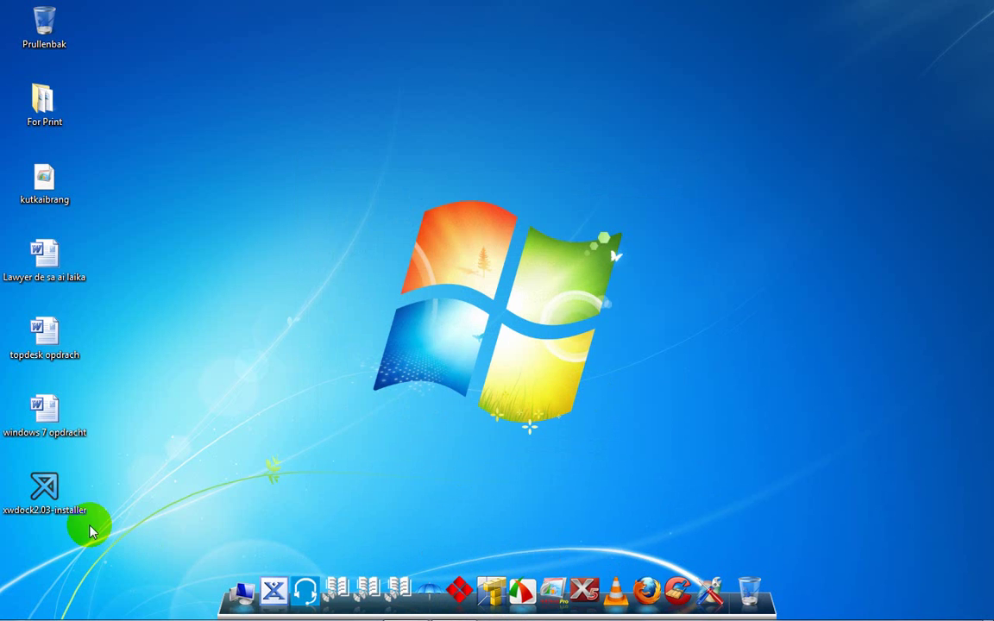
Delete the xwdock2.03-installer file from the desktop
right_click(69, 486)
click(130, 444)
click(584, 381)
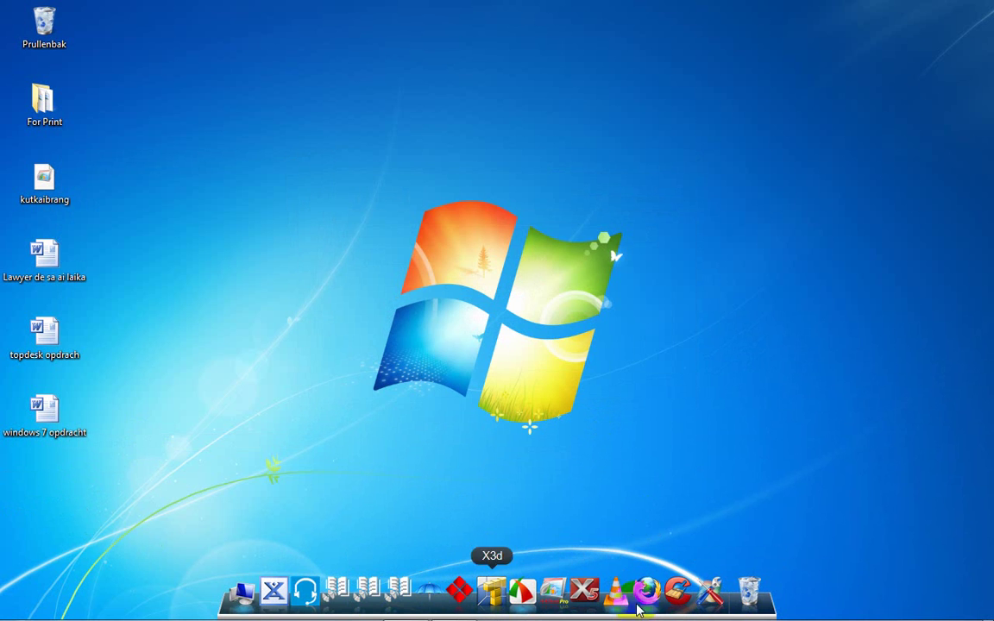
Open the dock's preferences and preview the 2D dock mode before restoring 3D
right_click(770, 609)
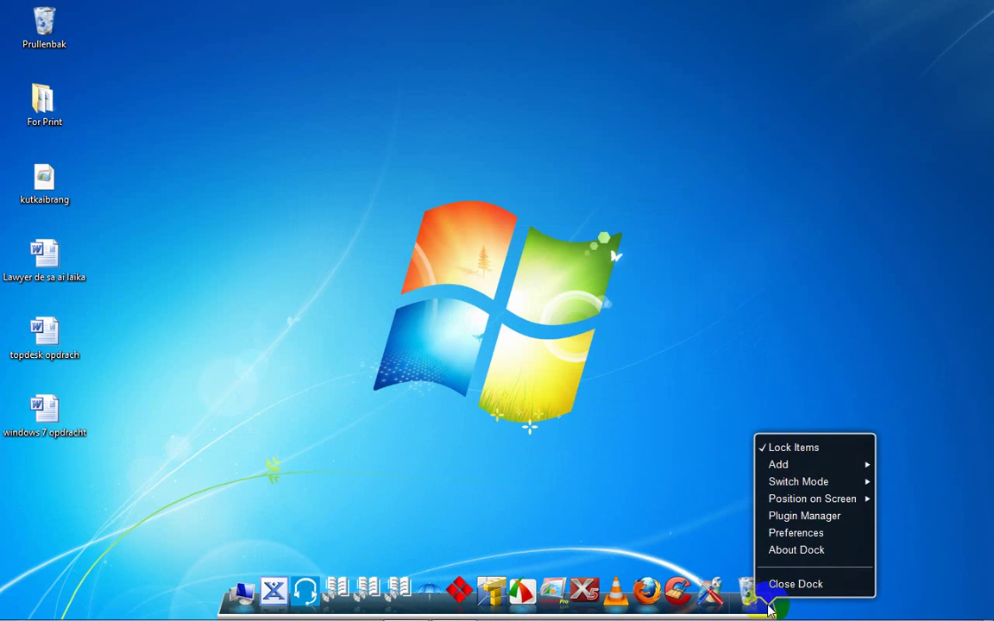
click(776, 535)
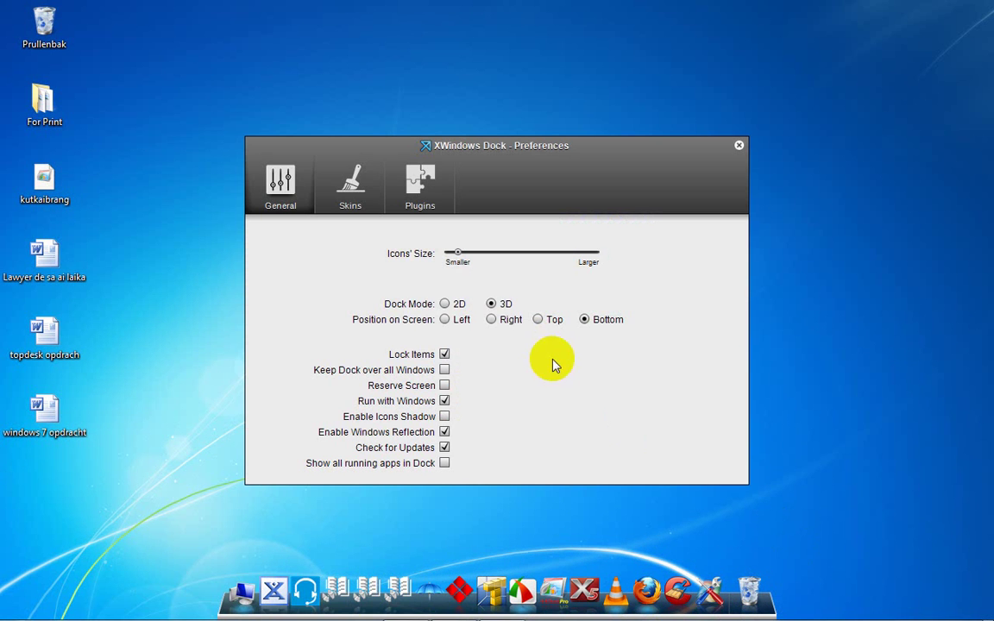
click(445, 305)
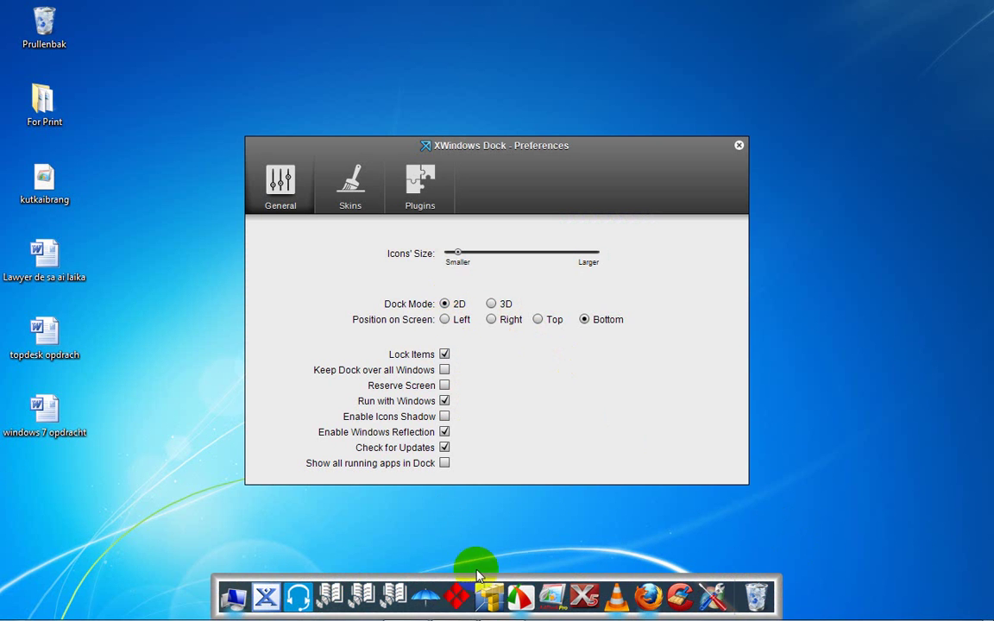
click(491, 305)
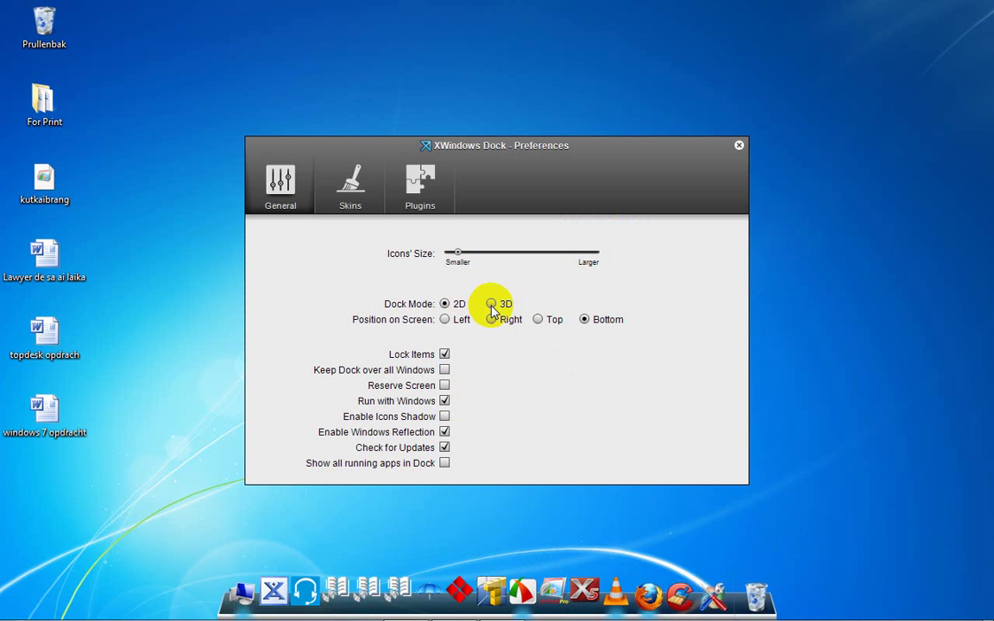
Increase the size of the dock's icons a little above the smallest setting
drag(459, 256, 482, 261)
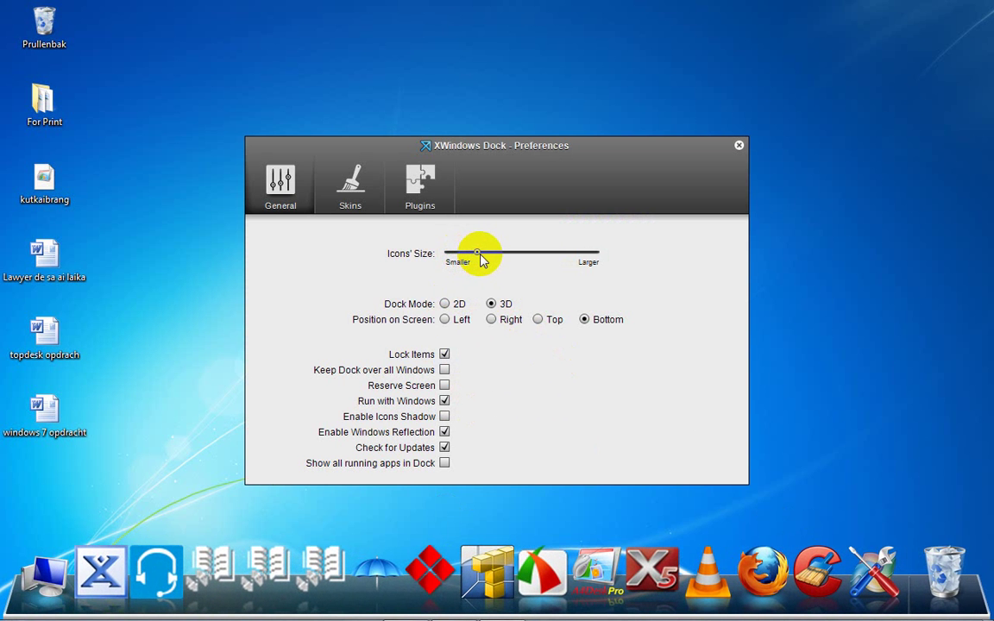
Preview the dock at the top, right and left of the screen, and return it to 3D mode
click(540, 321)
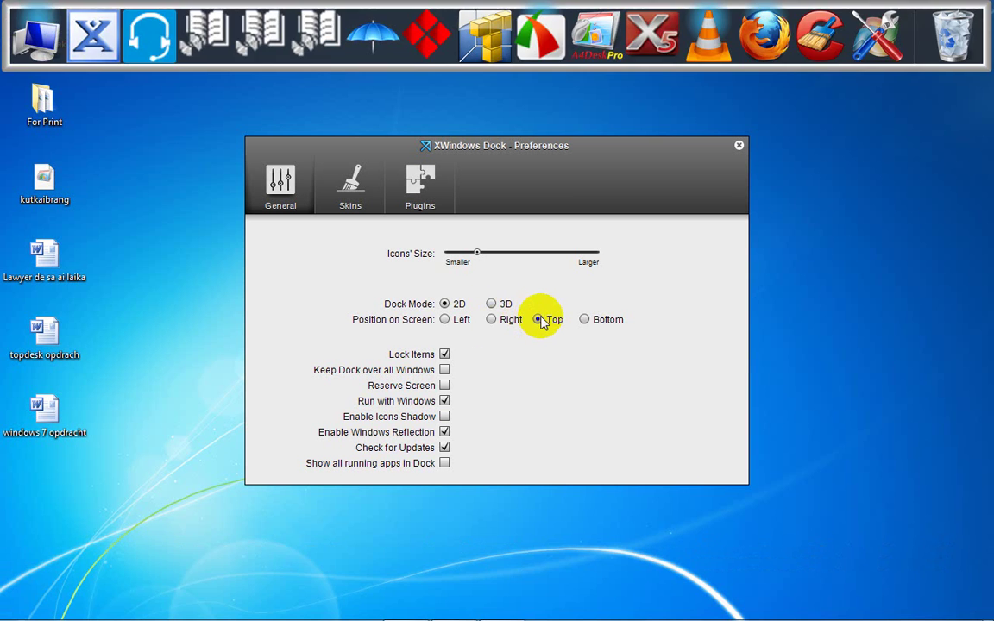
click(492, 320)
click(445, 320)
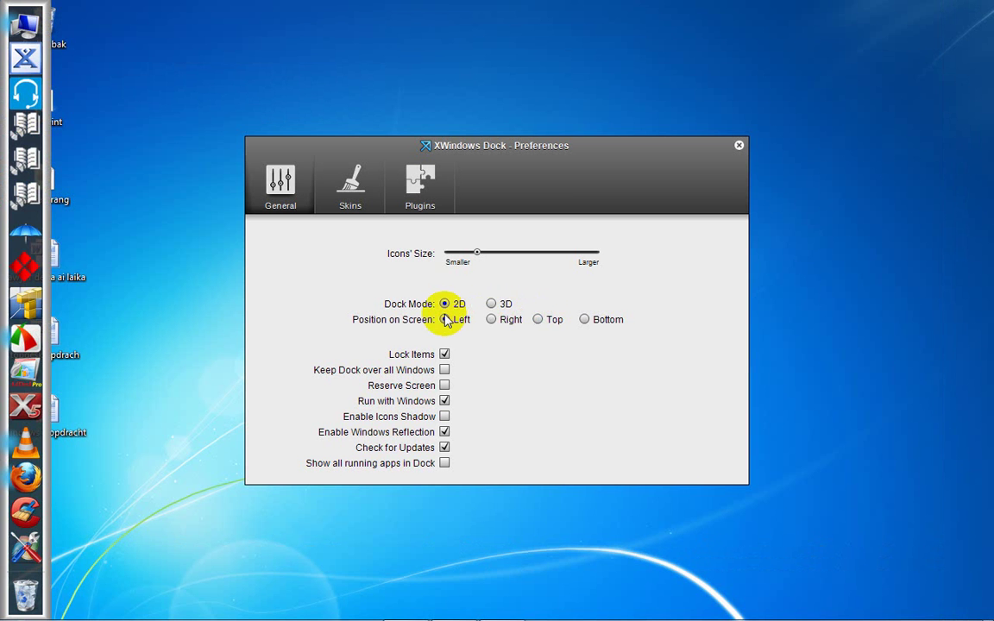
click(491, 305)
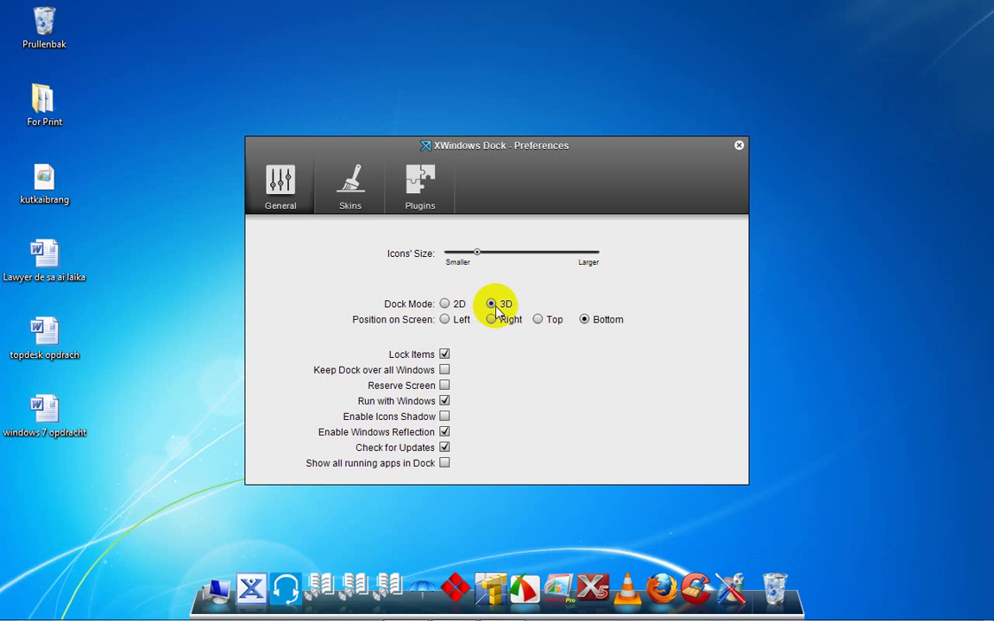
Preview the 2D dock at the top, bottom and right positions before restoring the 3D mode
click(538, 320)
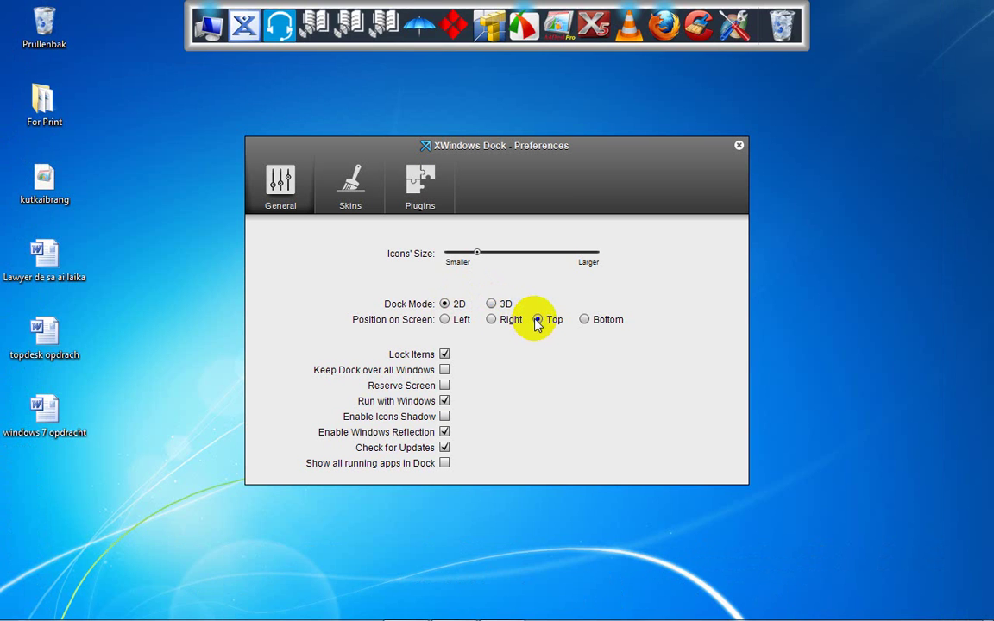
click(584, 320)
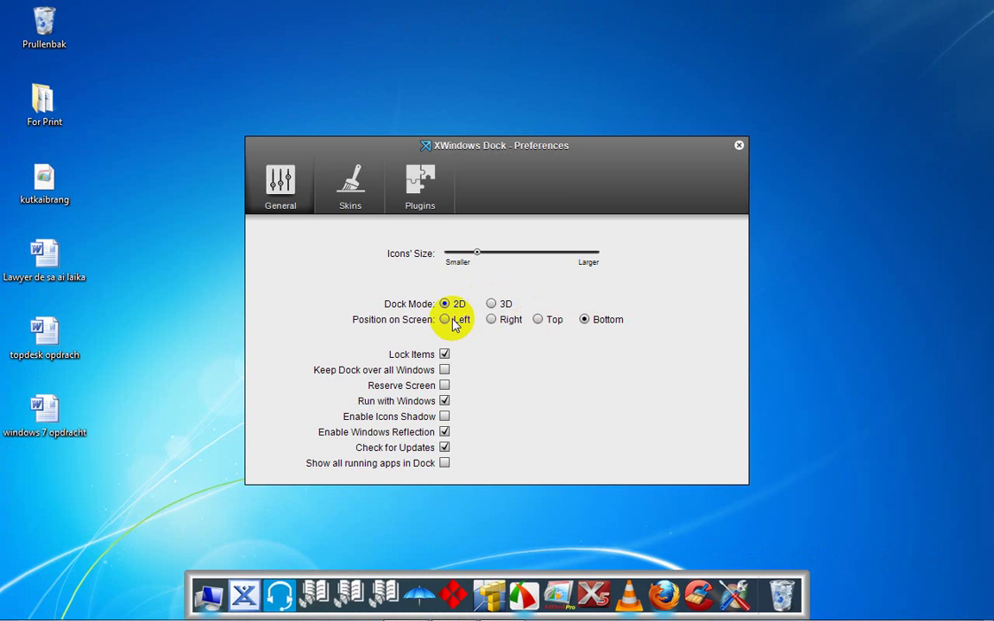
click(491, 320)
click(491, 304)
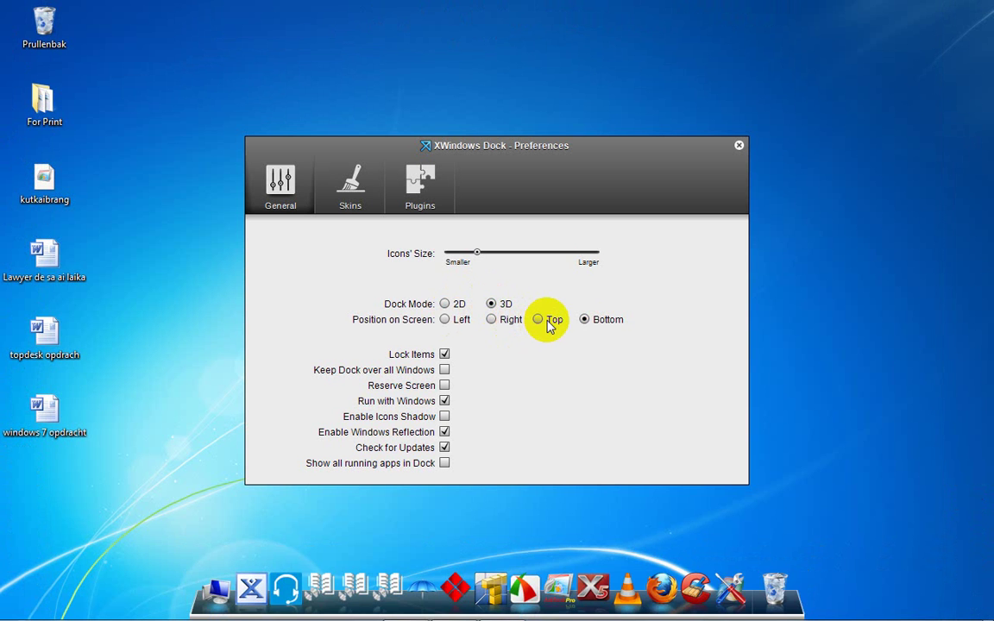
click(549, 322)
click(492, 305)
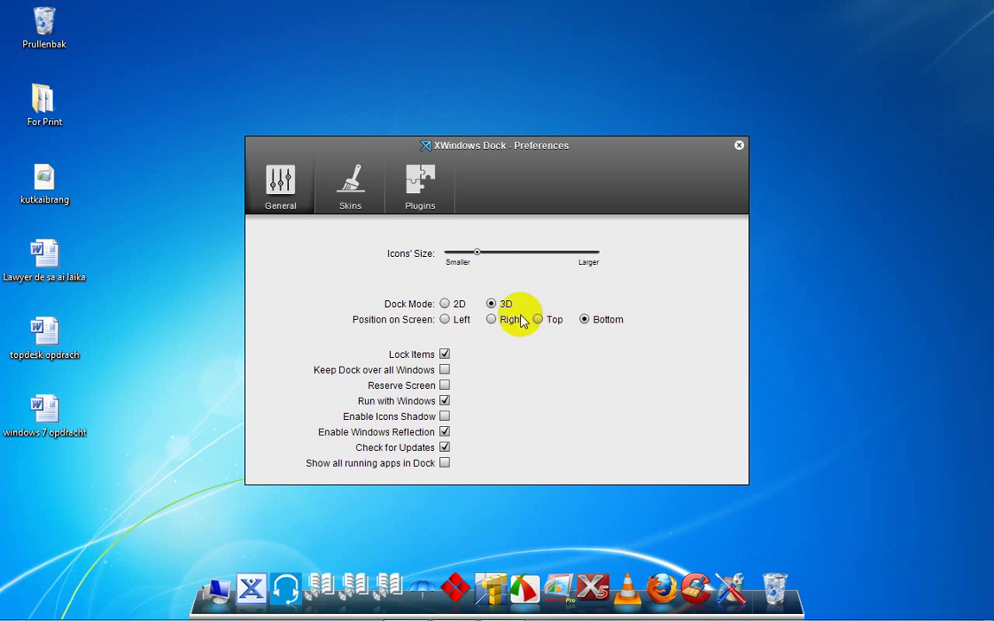
Increase the dock icons' size a little above the smallest setting and close the preferences
drag(476, 253, 484, 260)
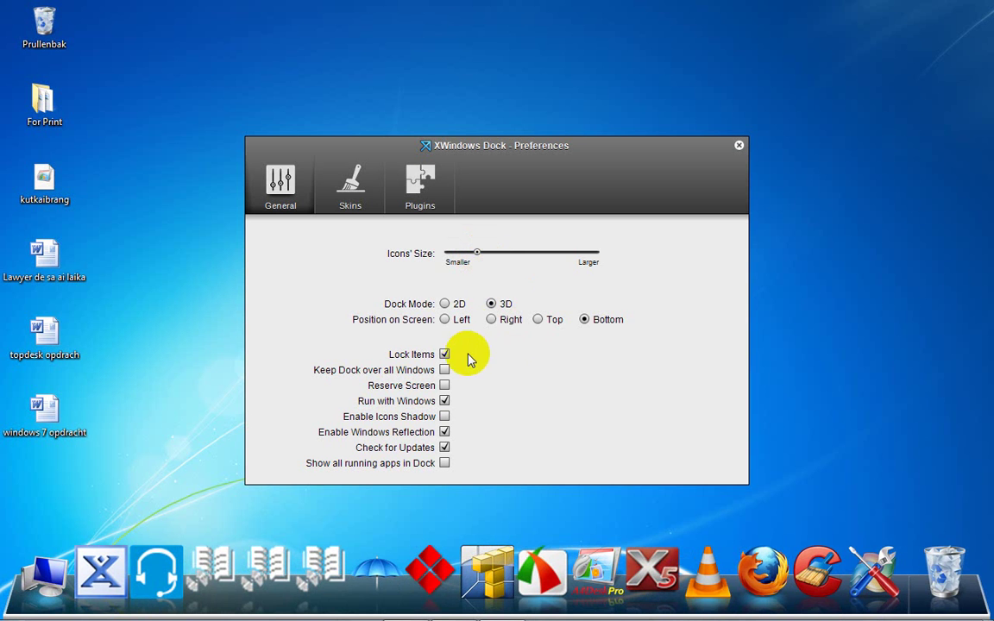
click(444, 403)
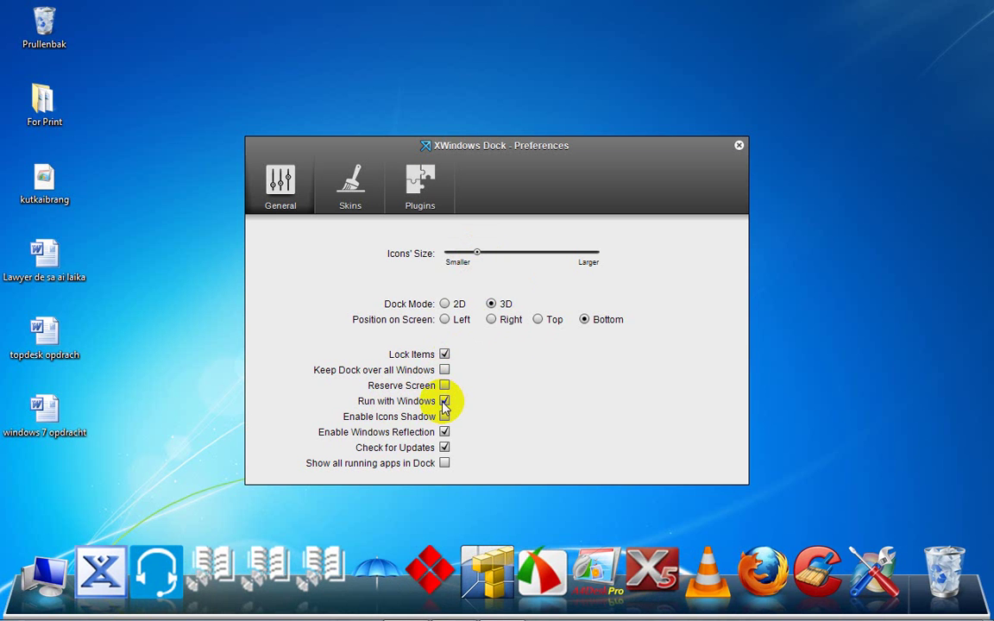
click(738, 147)
right_click(559, 95)
click(569, 140)
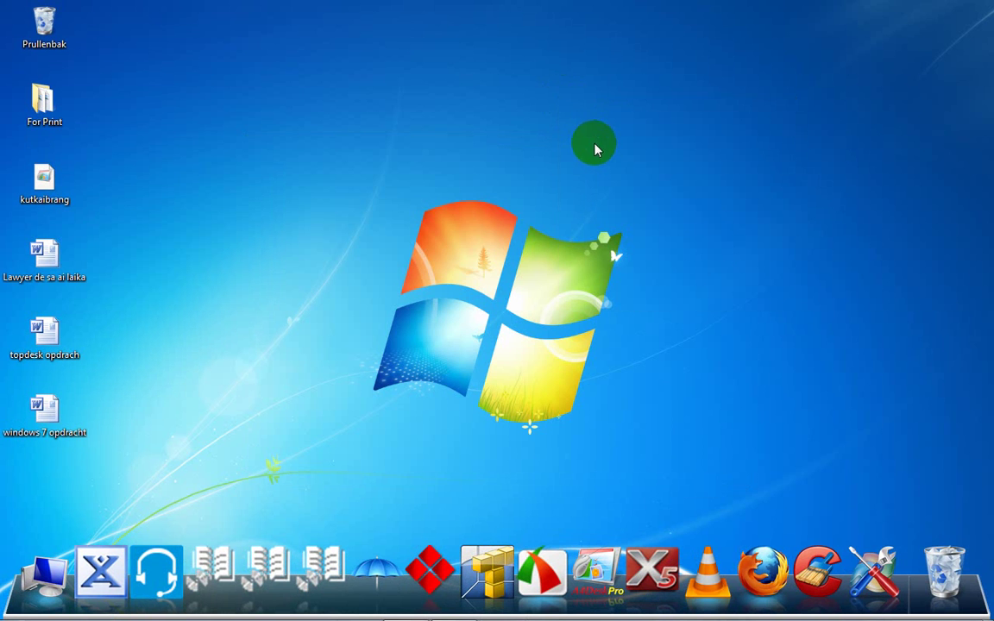
click(420, 584)
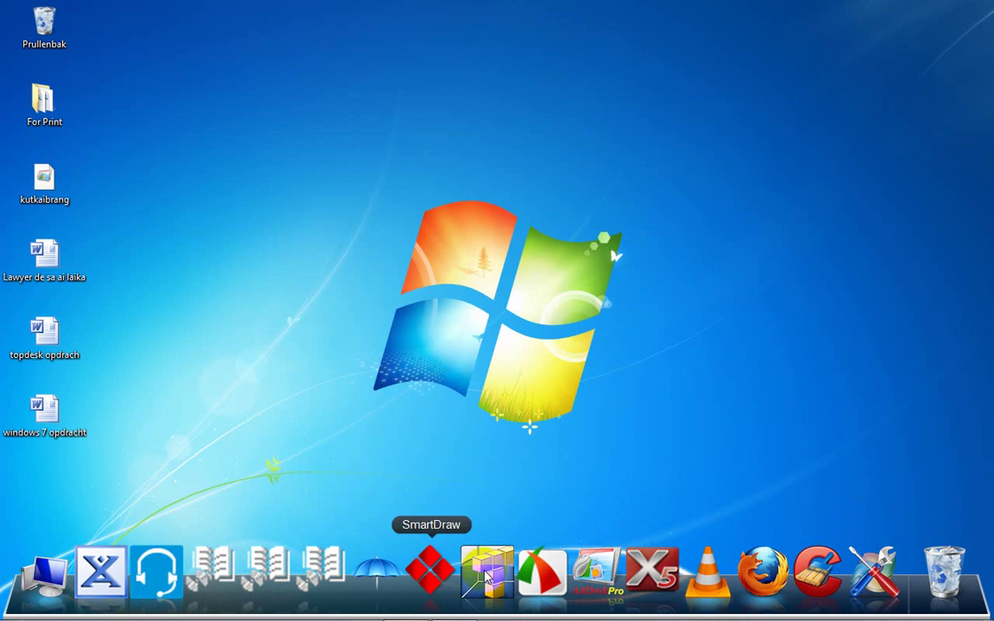
right_click(386, 218)
click(422, 269)
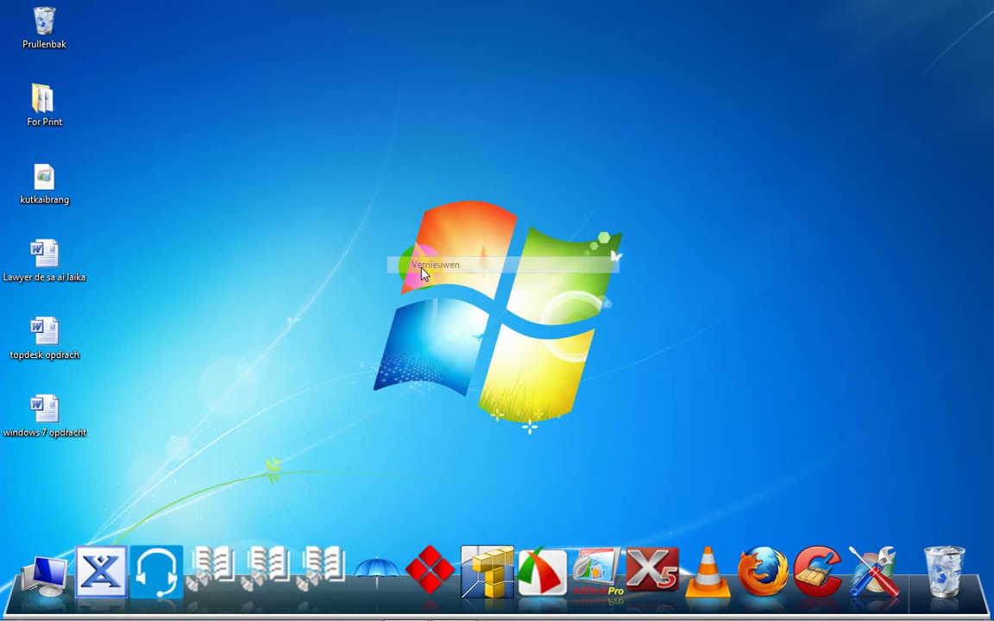
Open Computer from the dock and go to the Program Files (x86) folder on drive C:
click(44, 572)
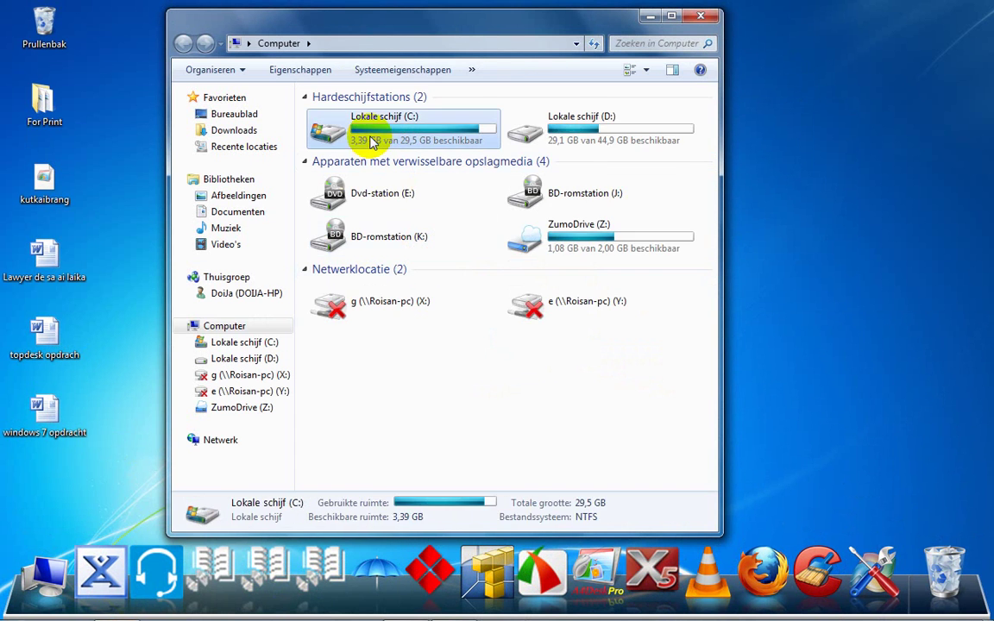
double_click(358, 129)
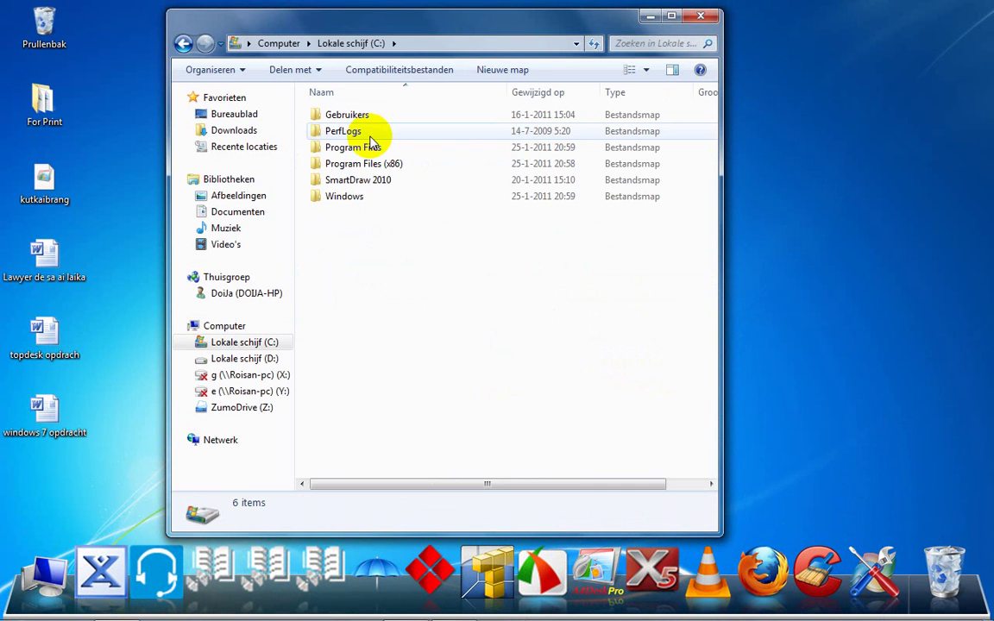
double_click(377, 165)
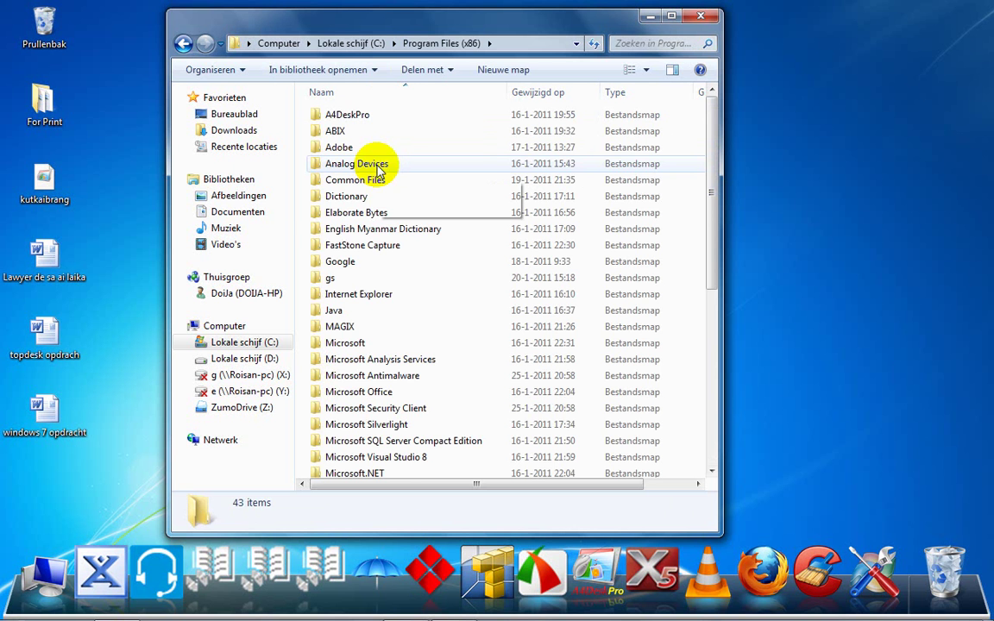
Look through the Elaborate Bytes and ABIX folders for a program file and return to Program Files (x86)
double_click(378, 213)
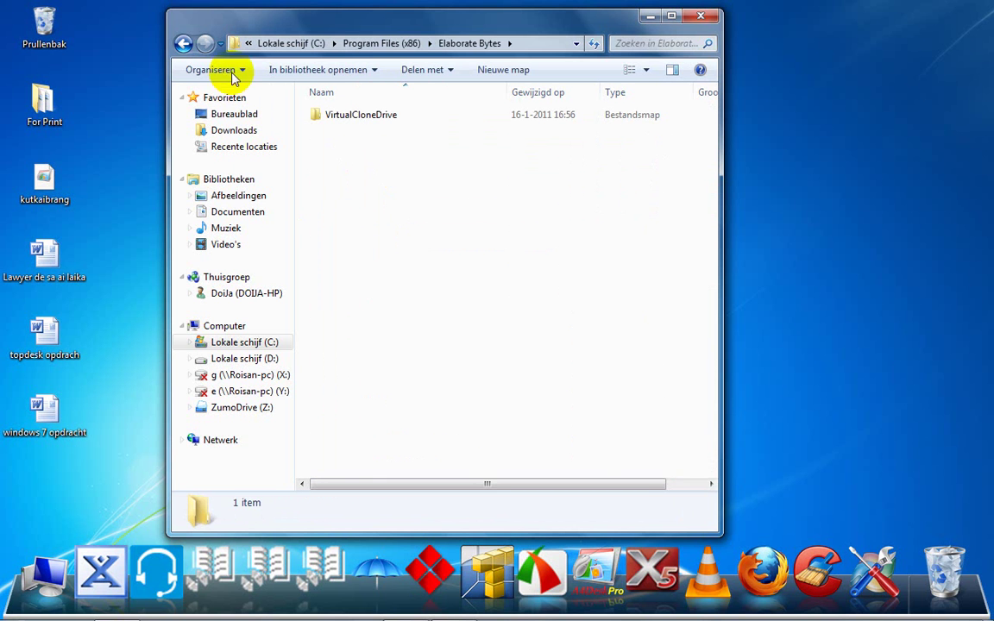
click(183, 43)
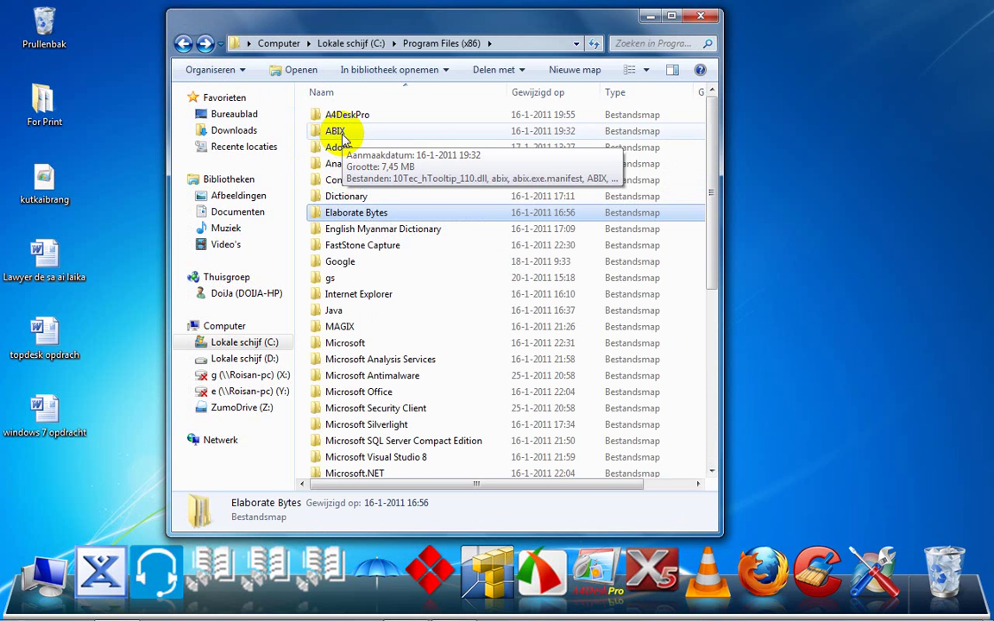
double_click(336, 133)
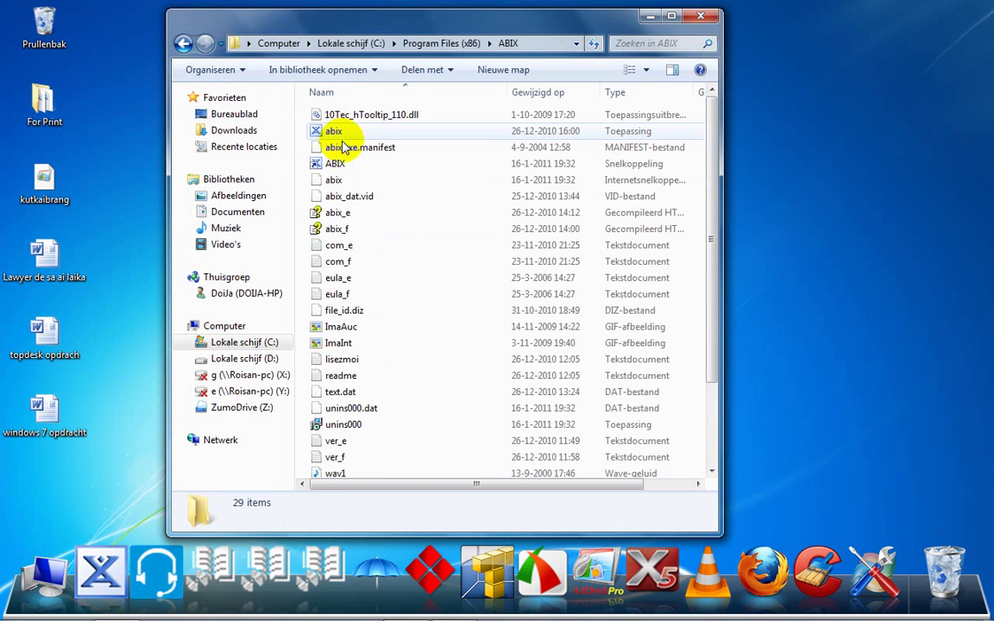
click(345, 164)
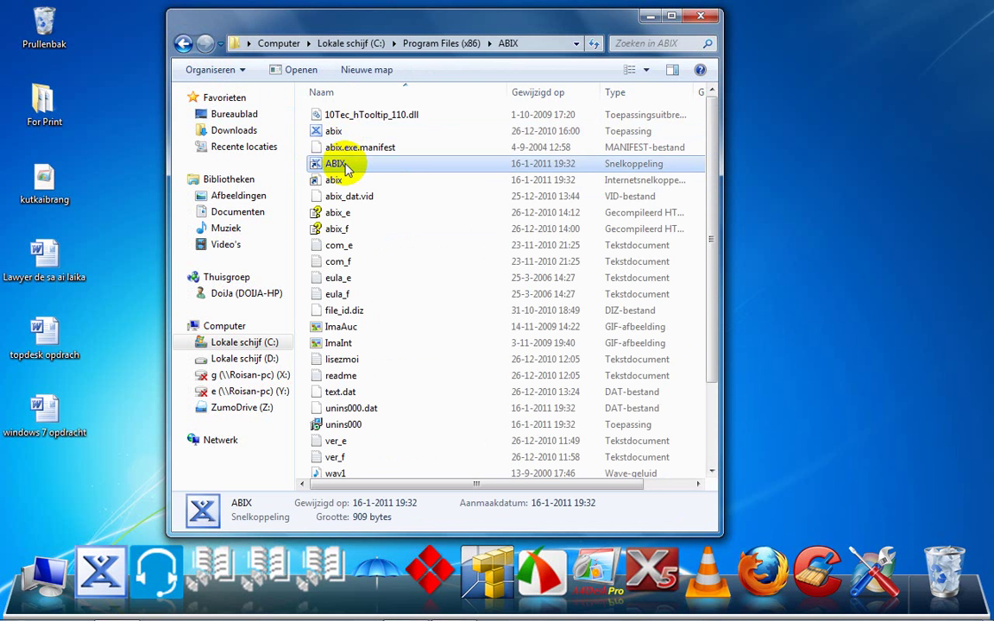
scroll(345, 170, down, 2)
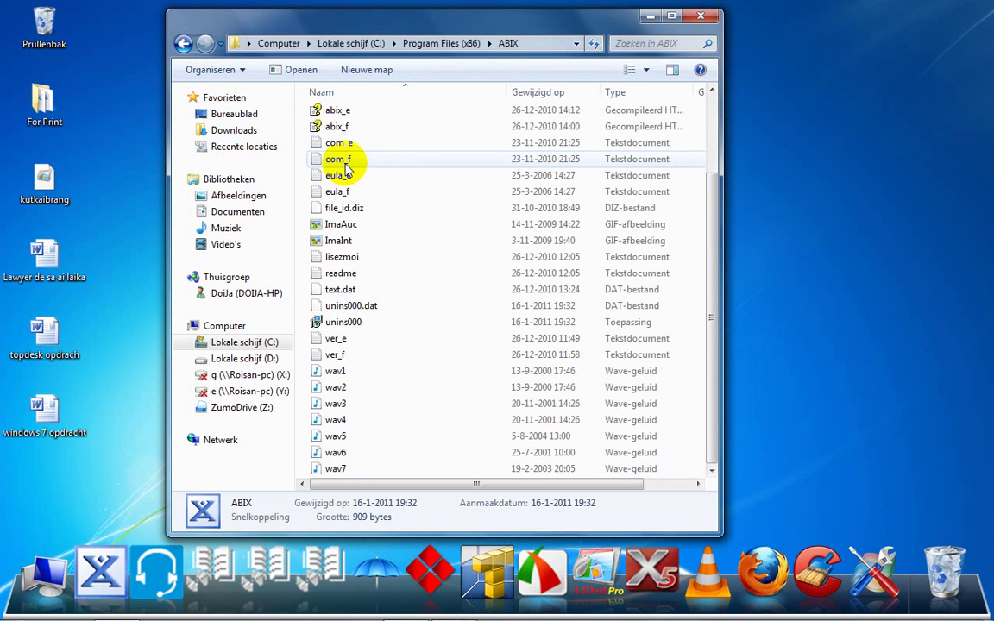
scroll(345, 170, up, 2)
click(315, 131)
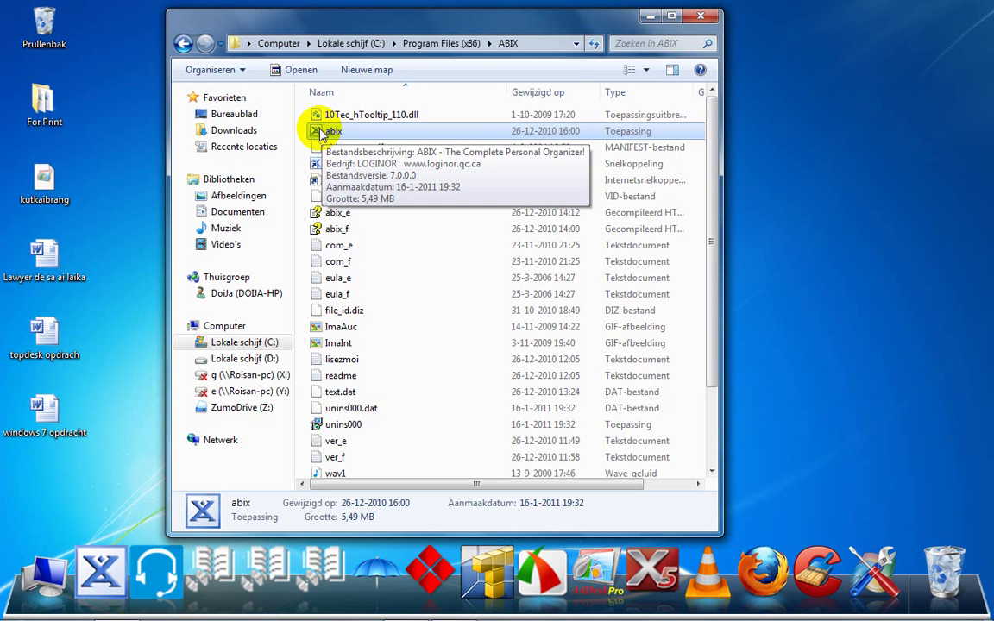
click(182, 43)
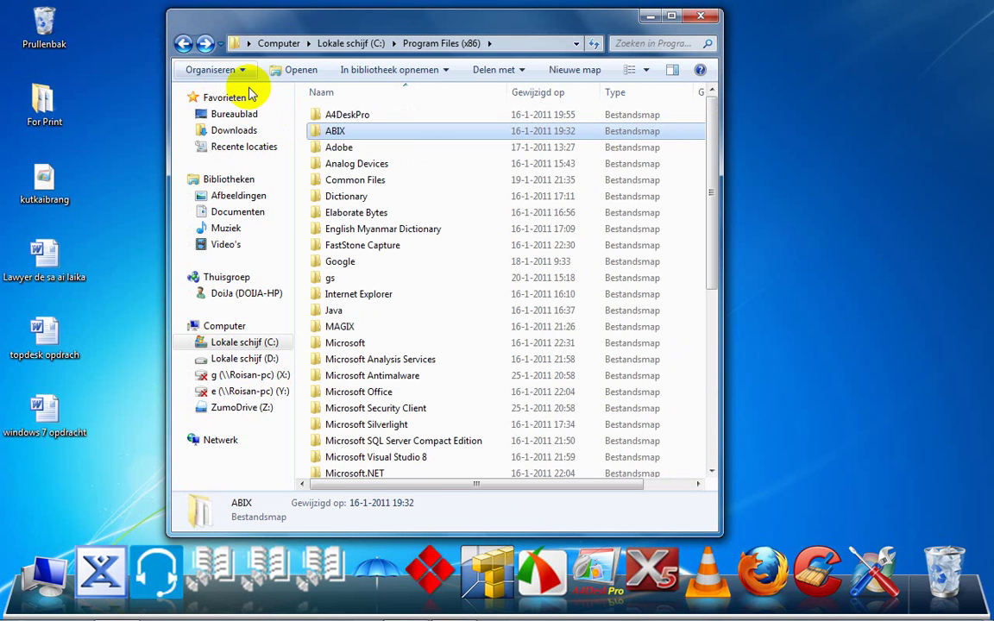
Check the contents of the Adobe folder and return to Program Files (x86)
click(343, 149)
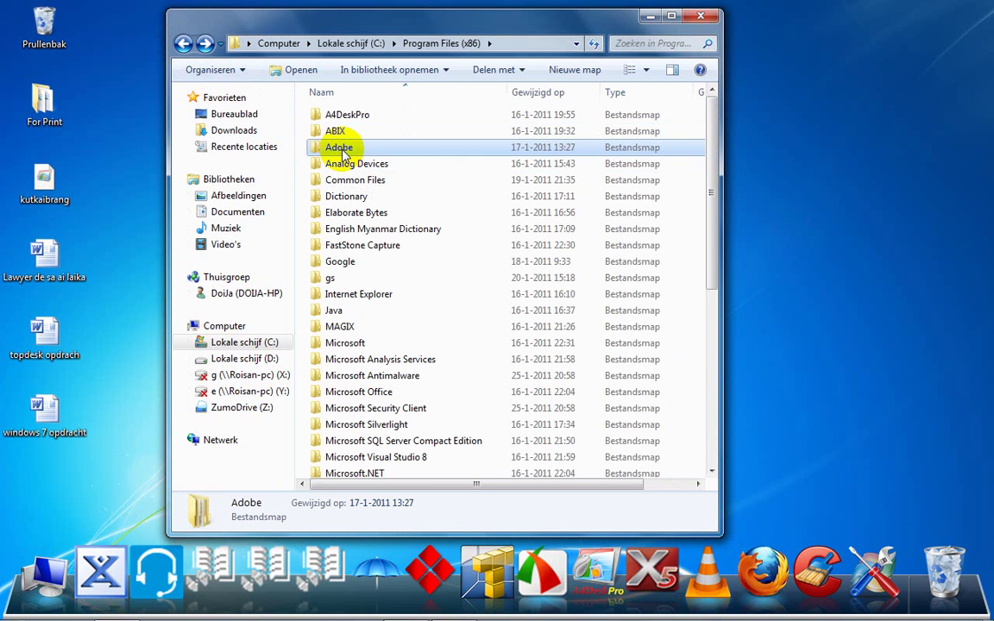
double_click(342, 148)
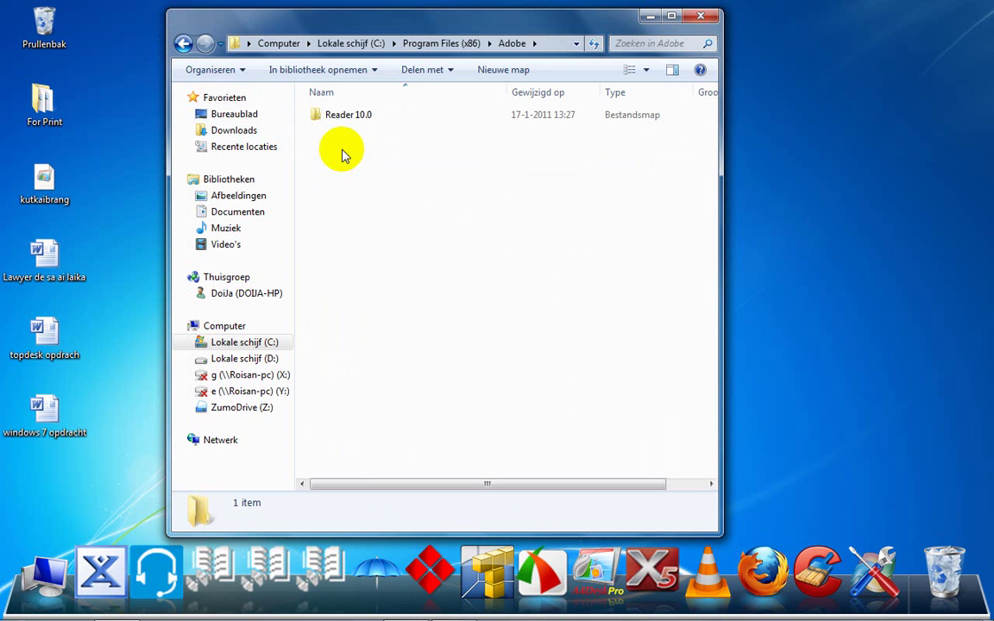
click(182, 43)
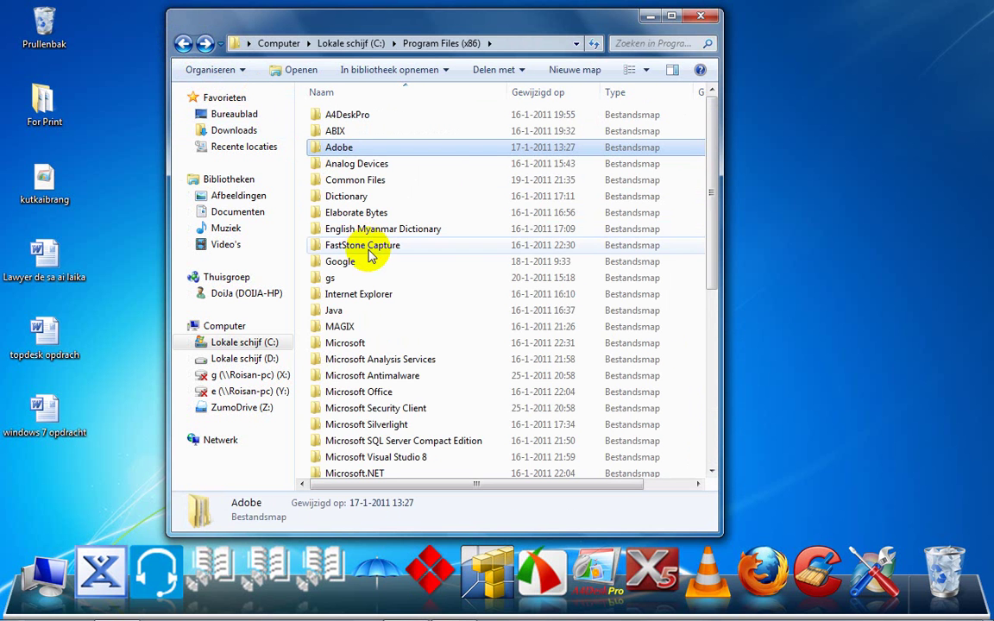
Find the Windows Live folder in Program Files (x86) and open its Mail subfolder
click(369, 250)
scroll(370, 254, down, 3)
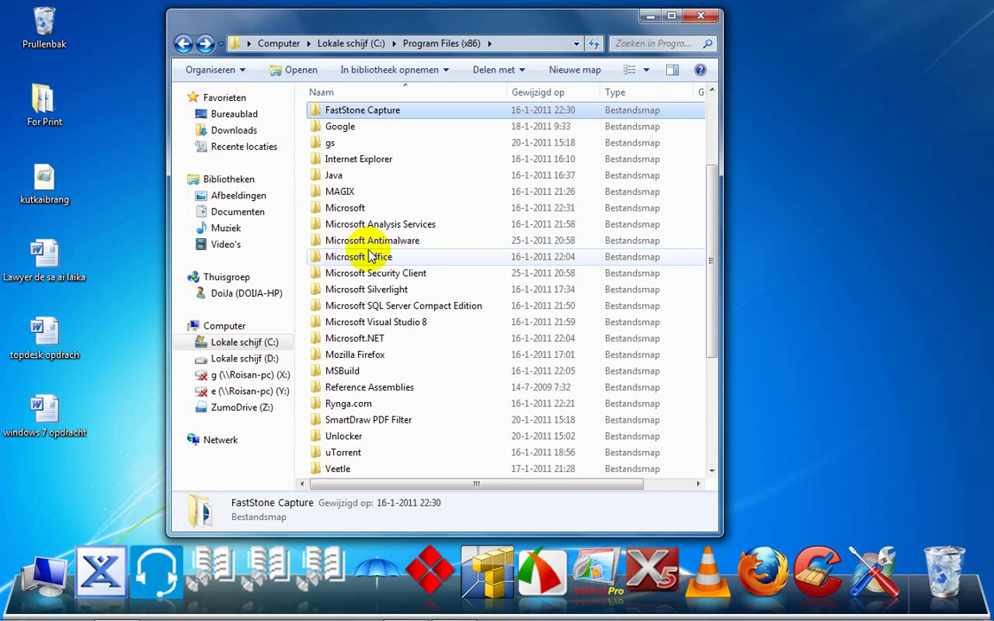
click(412, 331)
scroll(412, 333, down, 1)
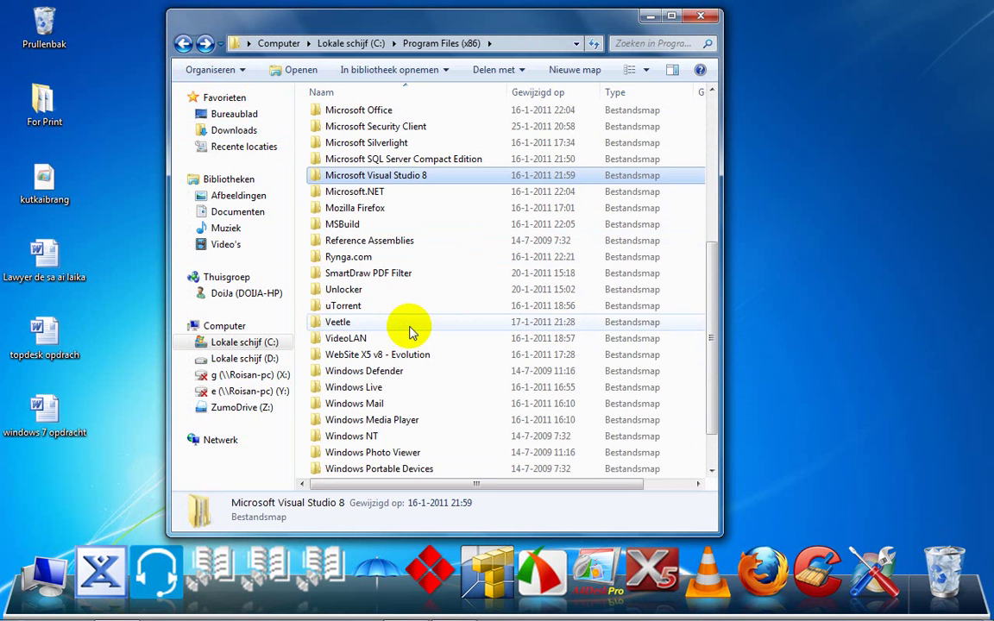
scroll(412, 333, down, 1)
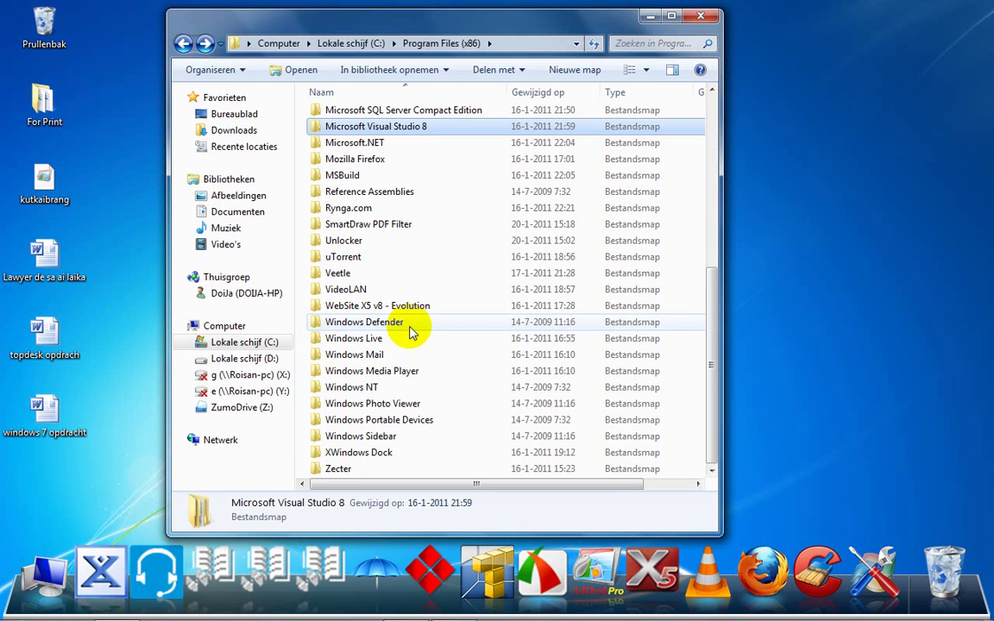
double_click(399, 346)
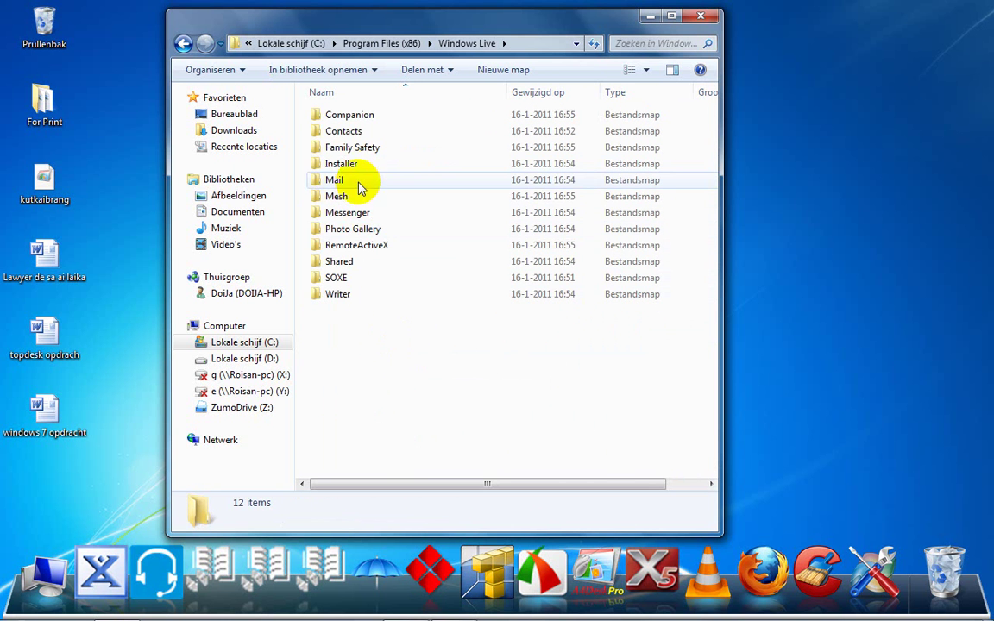
double_click(360, 183)
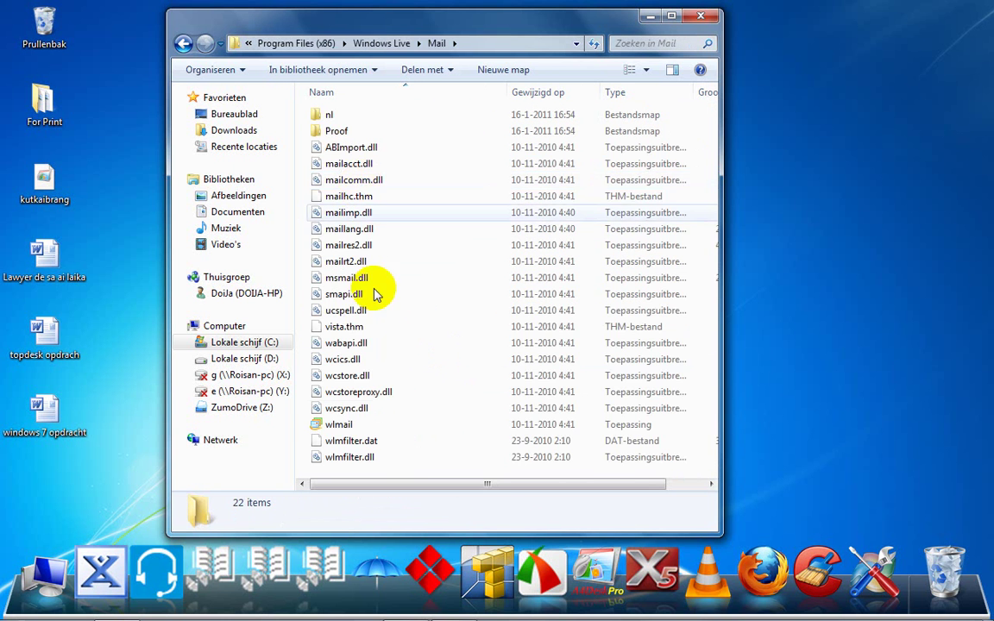
Add the wlmail application to the dock, just before the third notebook icon
click(384, 424)
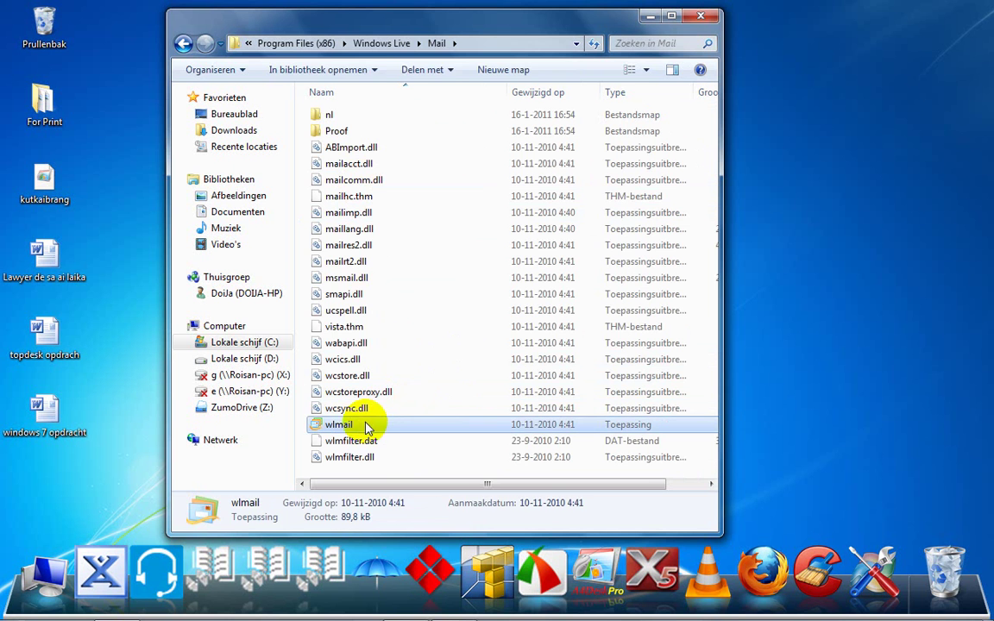
click(316, 428)
drag(314, 438, 299, 586)
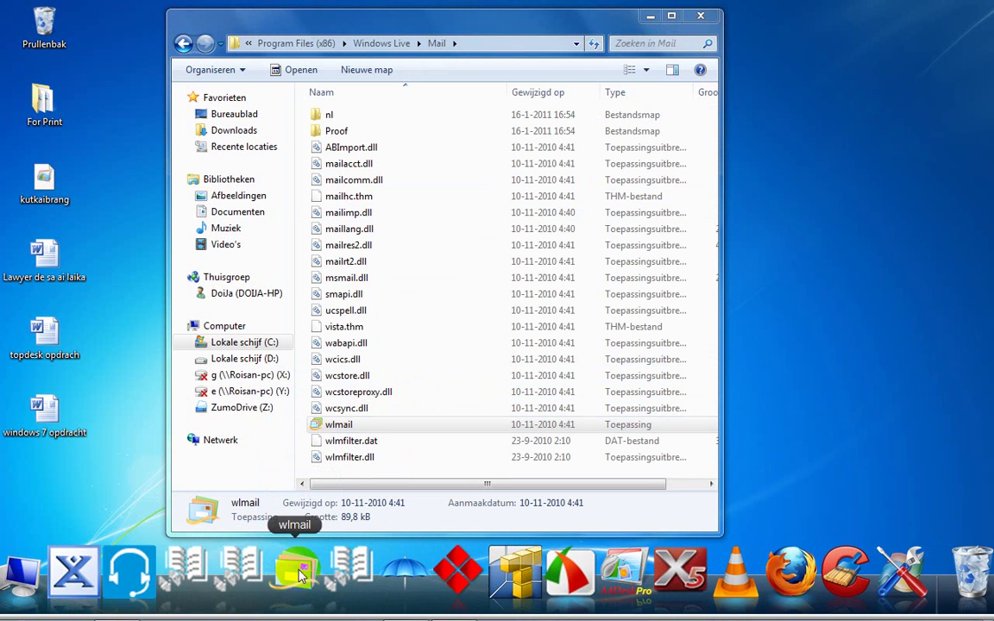
Close the Mail folder window and refresh the desktop
click(699, 15)
right_click(476, 58)
click(501, 96)
Launch Windows Live Mail from its new dock icon and accept it as the default e-mail program
click(294, 589)
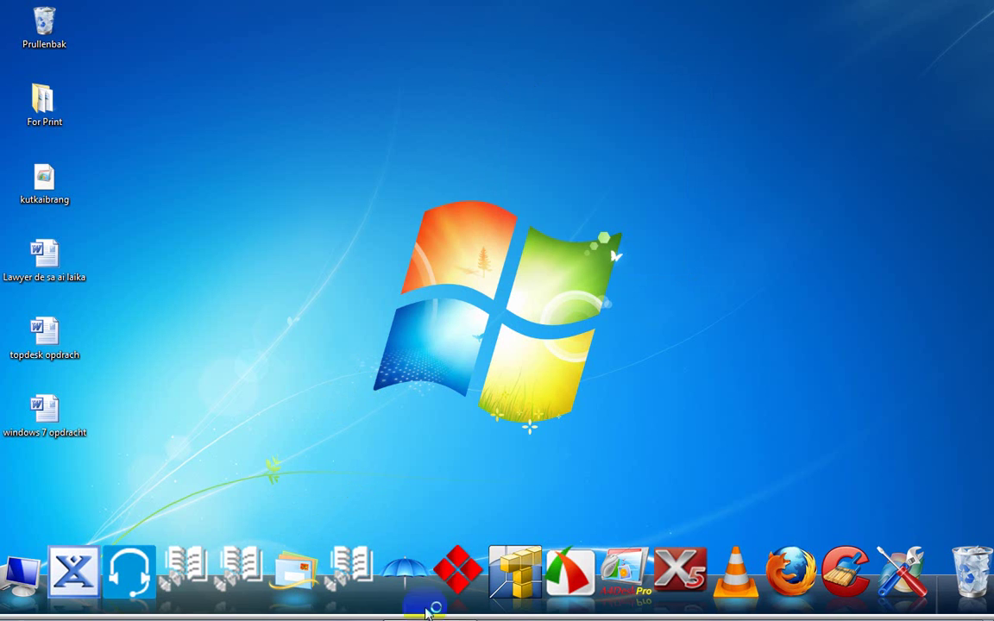
click(454, 604)
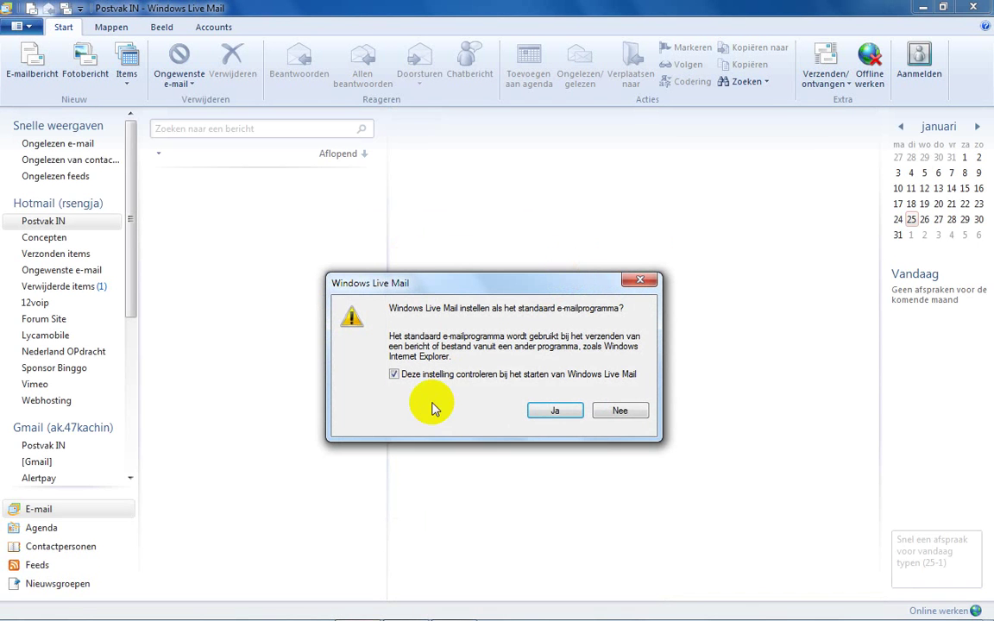
click(546, 412)
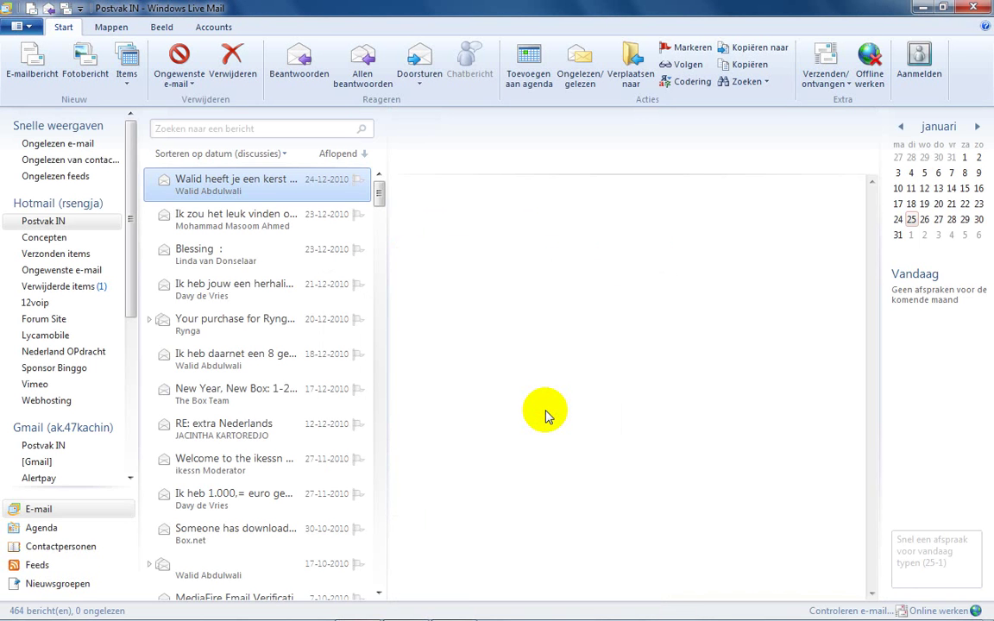
Sign in to Windows Live with the saved account and select the Hotmail inbox
click(919, 69)
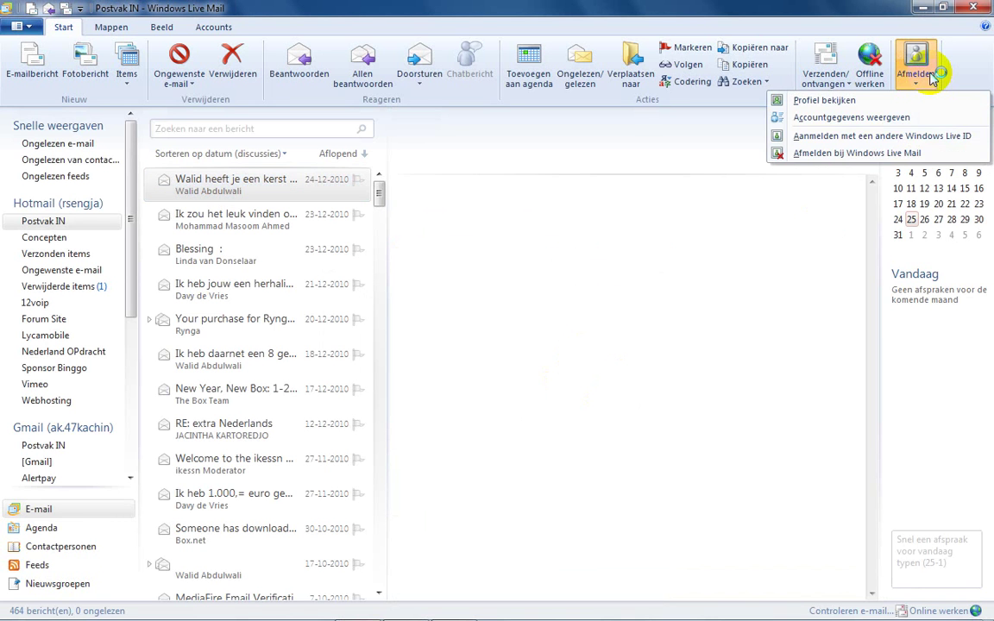
click(930, 76)
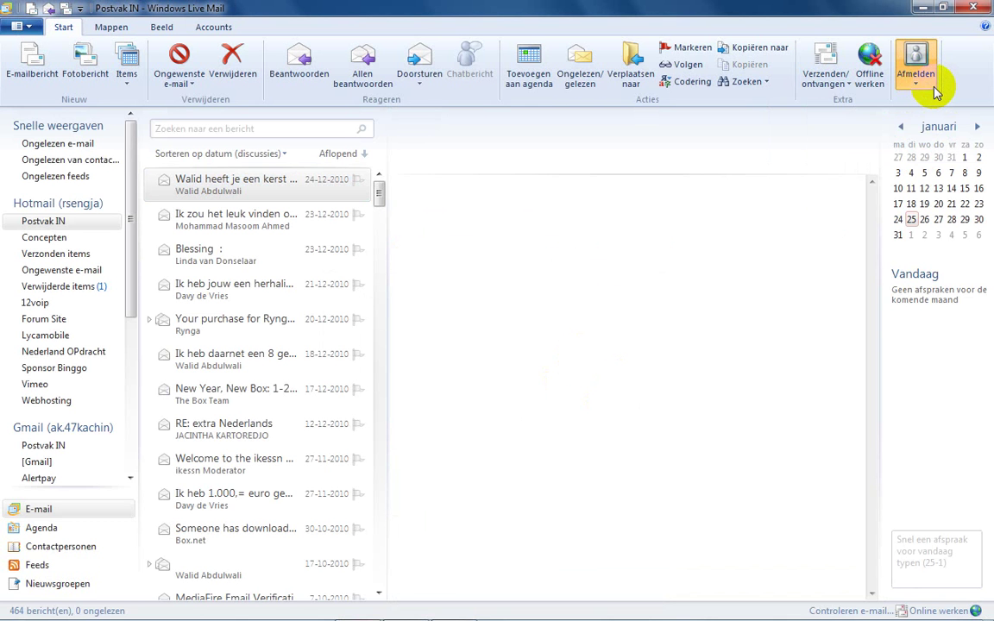
click(930, 70)
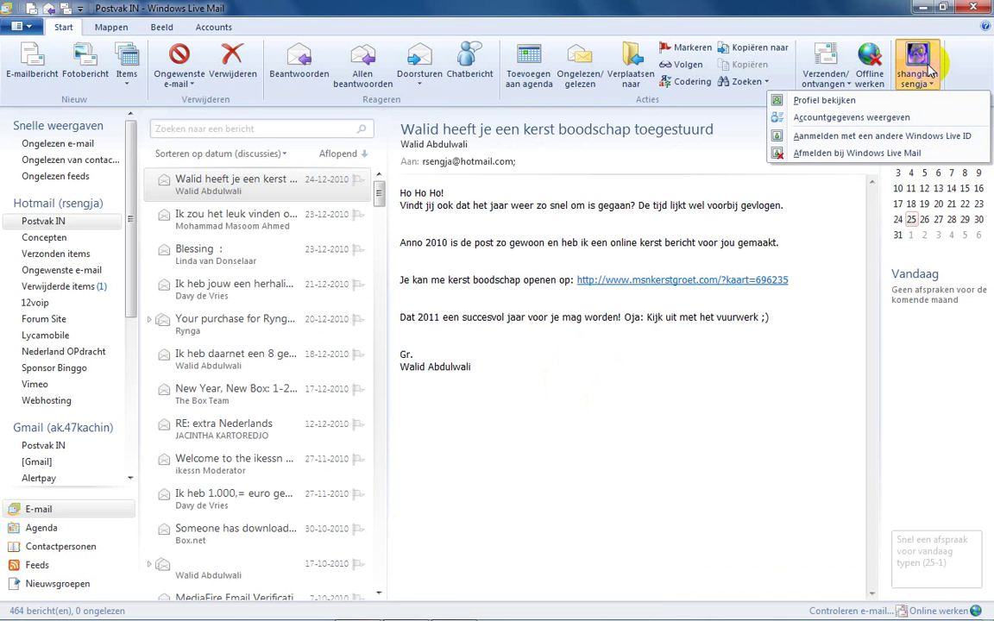
click(656, 245)
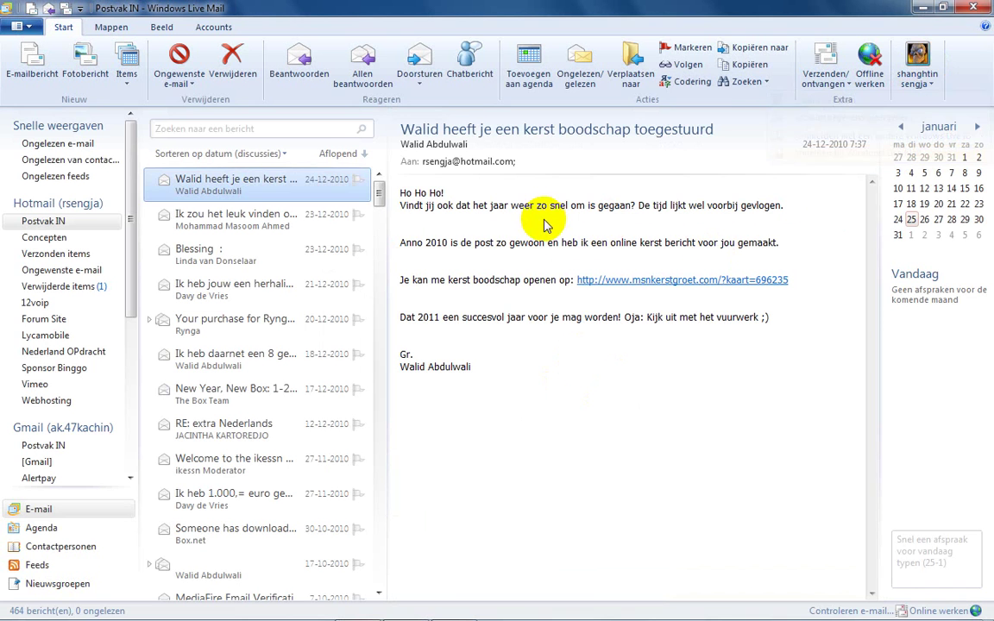
click(47, 225)
Switch to VLC Media Player, open the song "Chyeju Hpring ai myu ni" from the Labau N-nan folder, and minimize the player
mouse_move(379, 614)
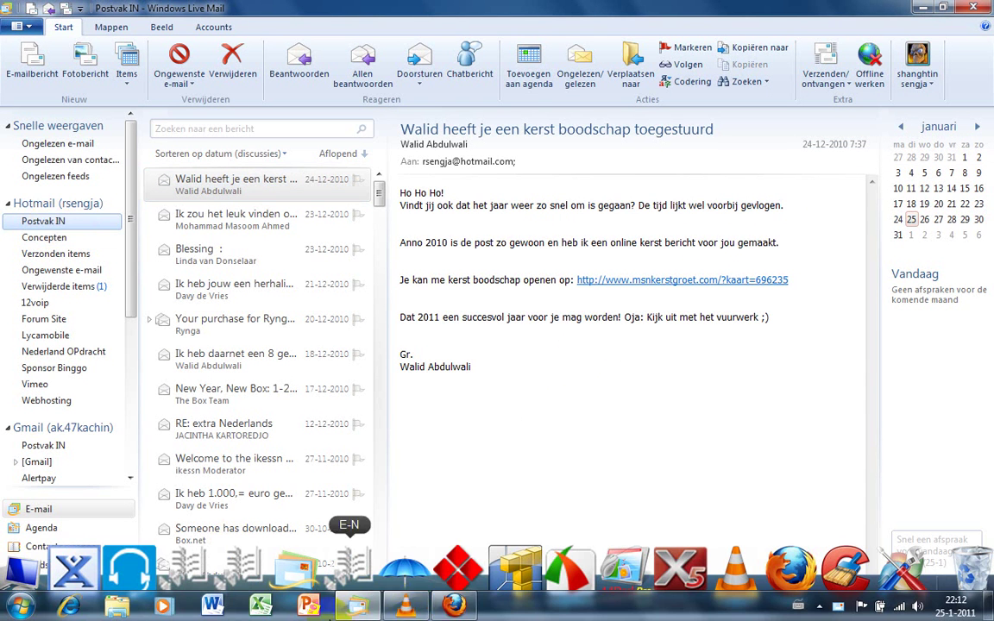
click(412, 608)
click(145, 38)
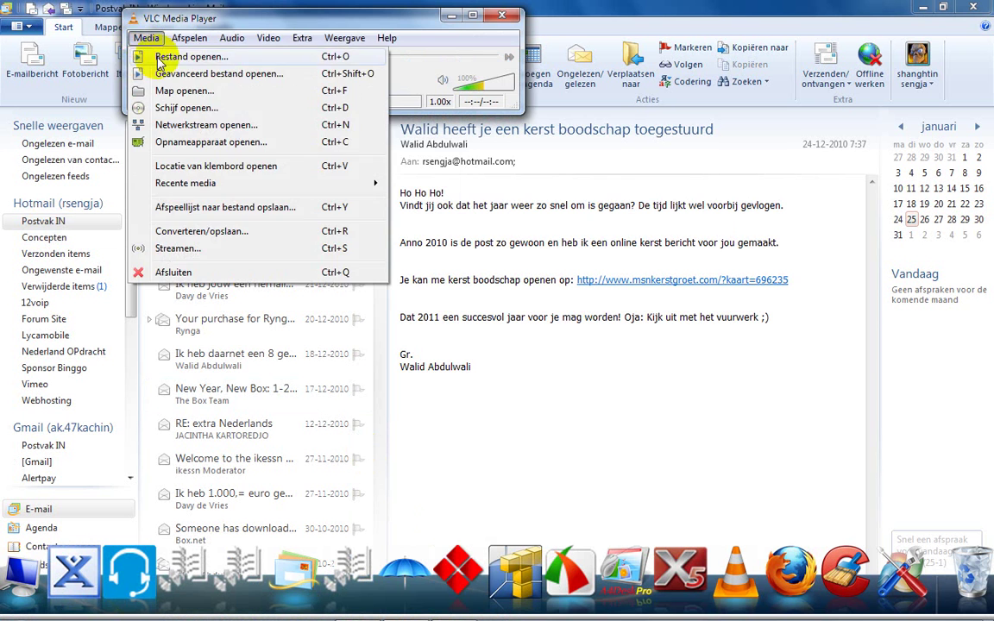
click(158, 57)
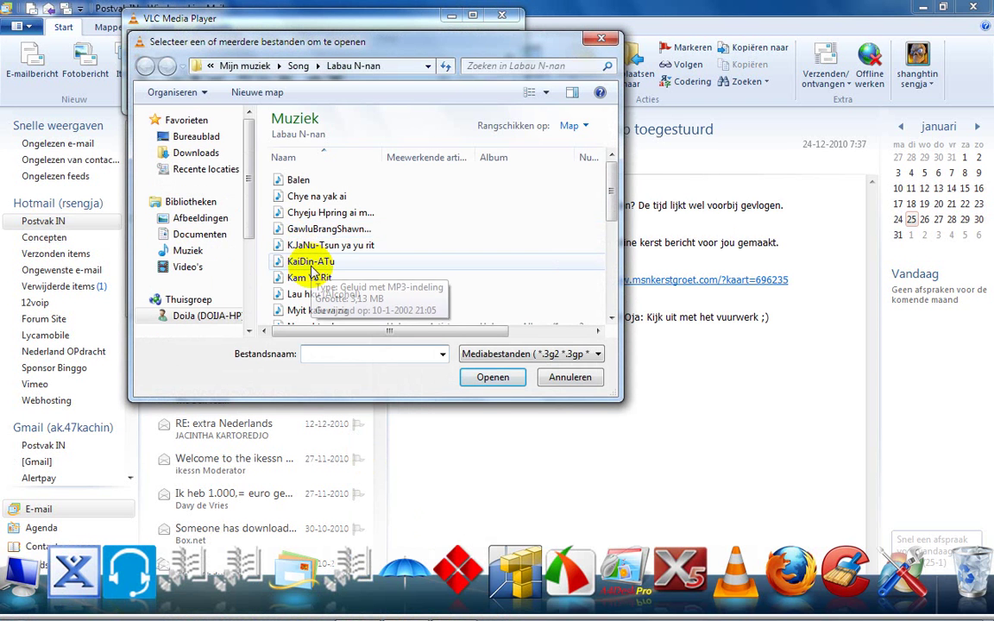
click(313, 215)
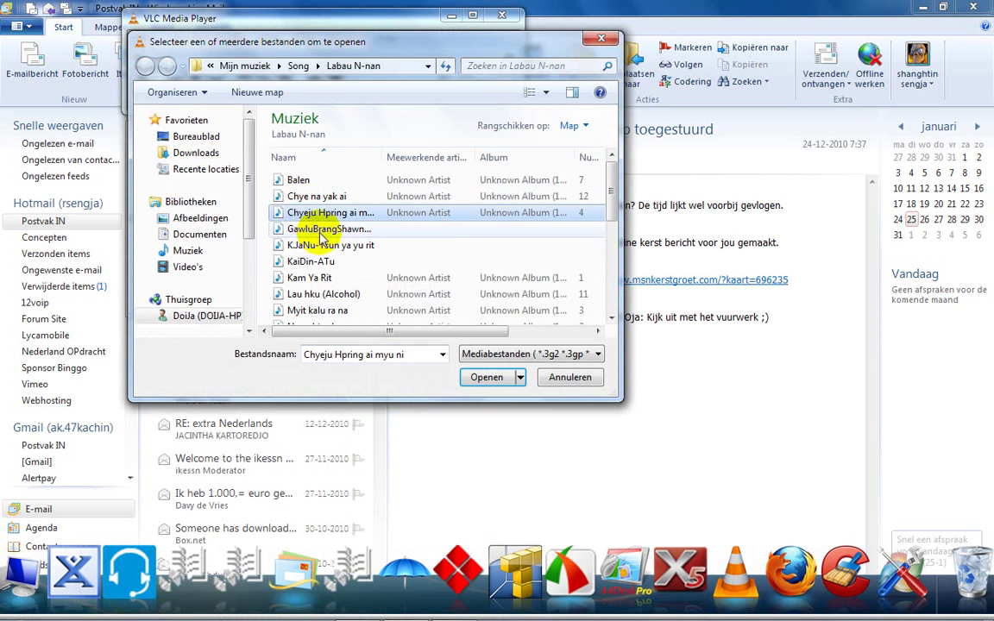
click(485, 378)
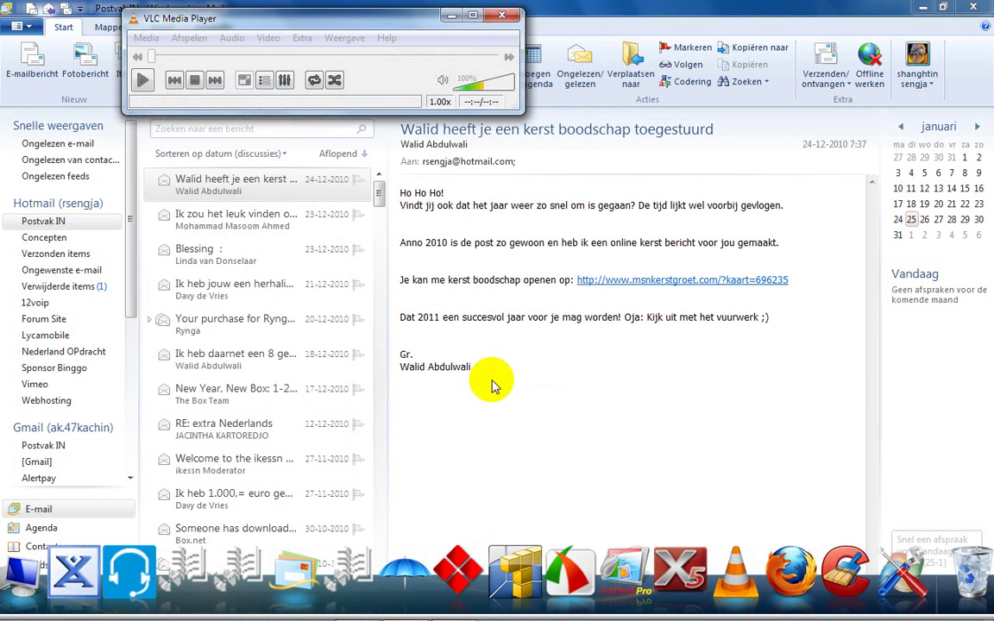
click(450, 15)
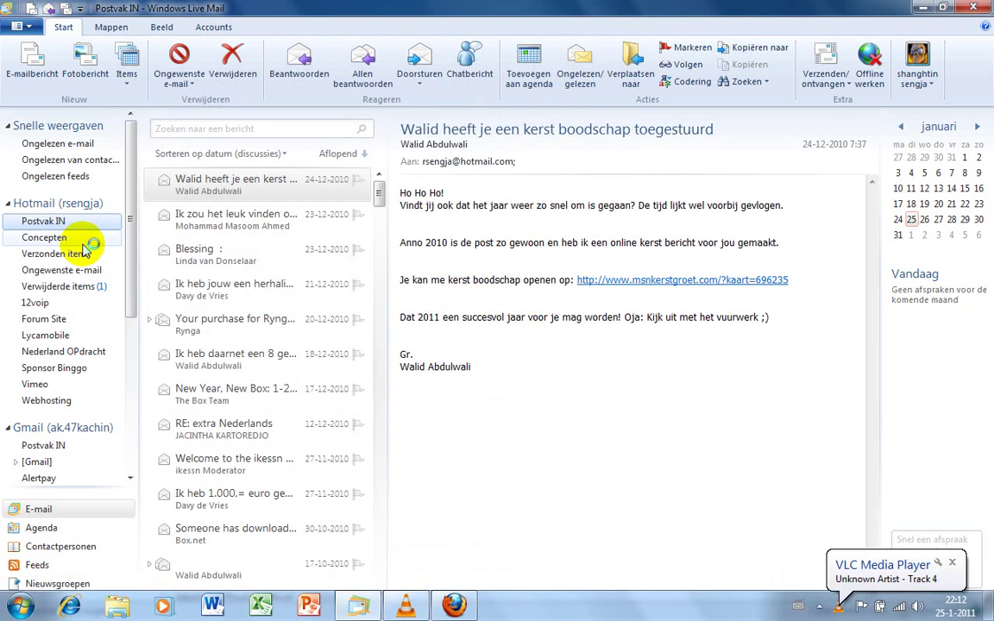
Permanently delete the message in the Hotmail Verwijderde items folder and return to the Hotmail inbox
click(67, 290)
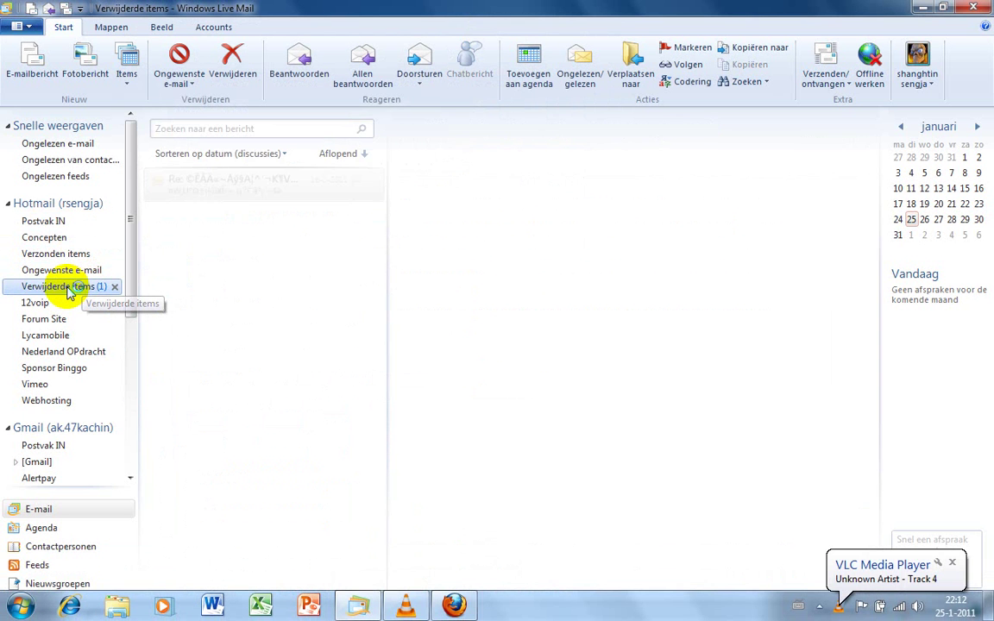
click(233, 59)
click(510, 352)
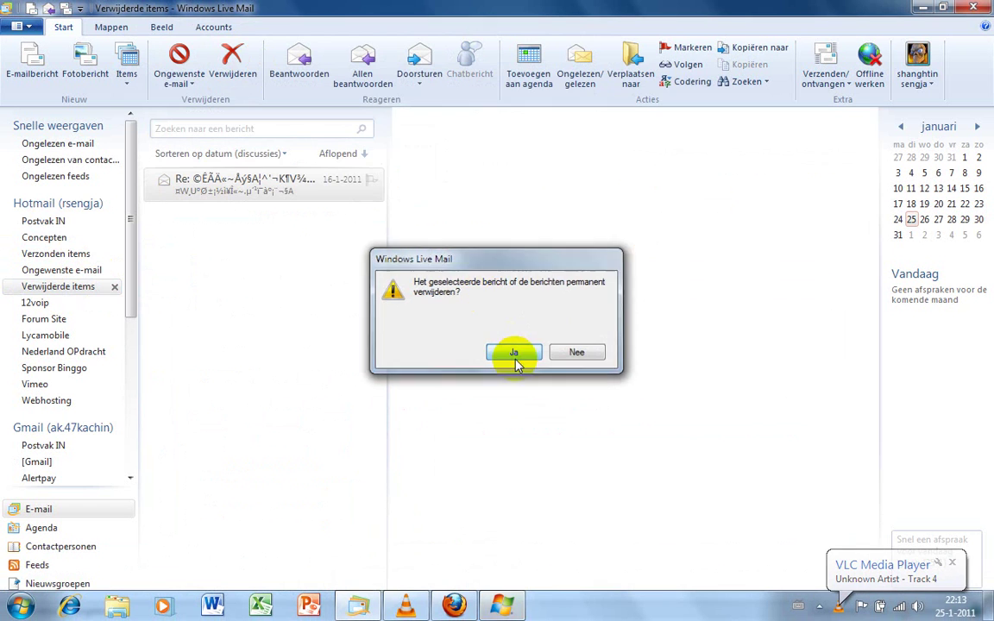
click(68, 224)
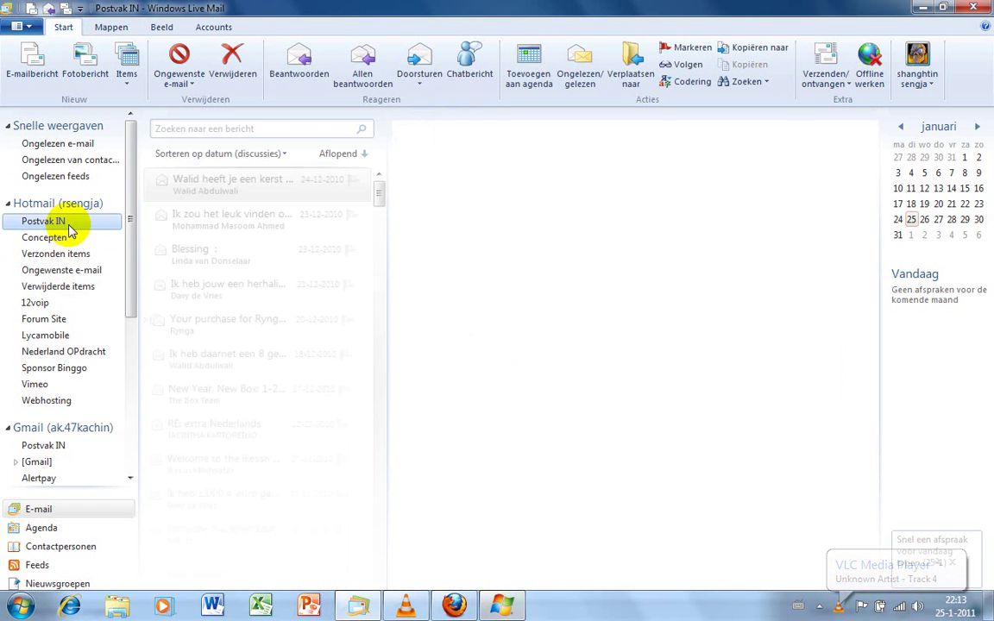
Close Windows Live Mail and decline both the MSN start page and the product improvement option in the Windows Live Essentials 2011 settings
click(975, 8)
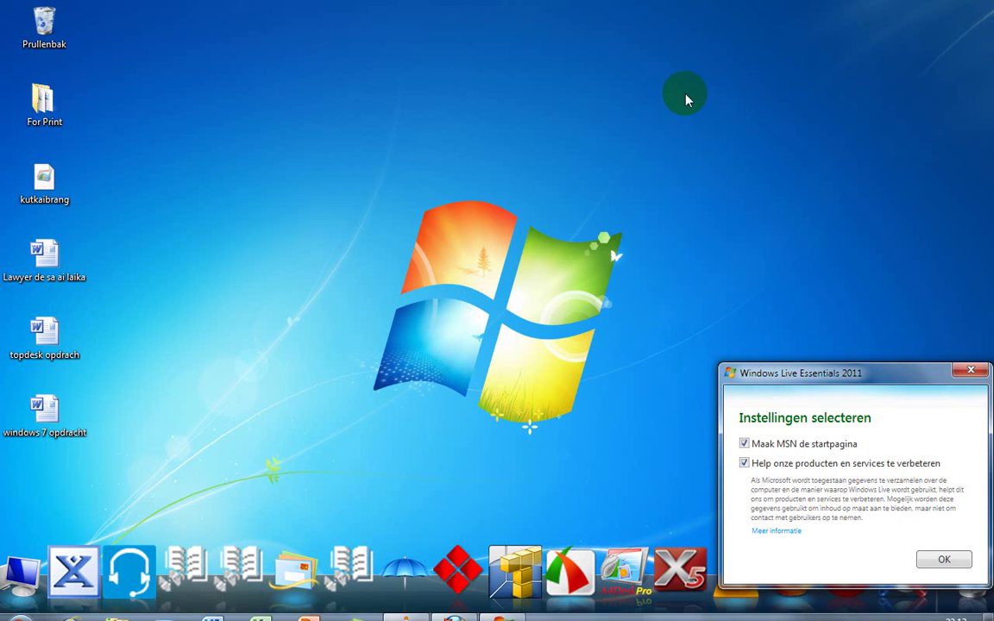
click(744, 444)
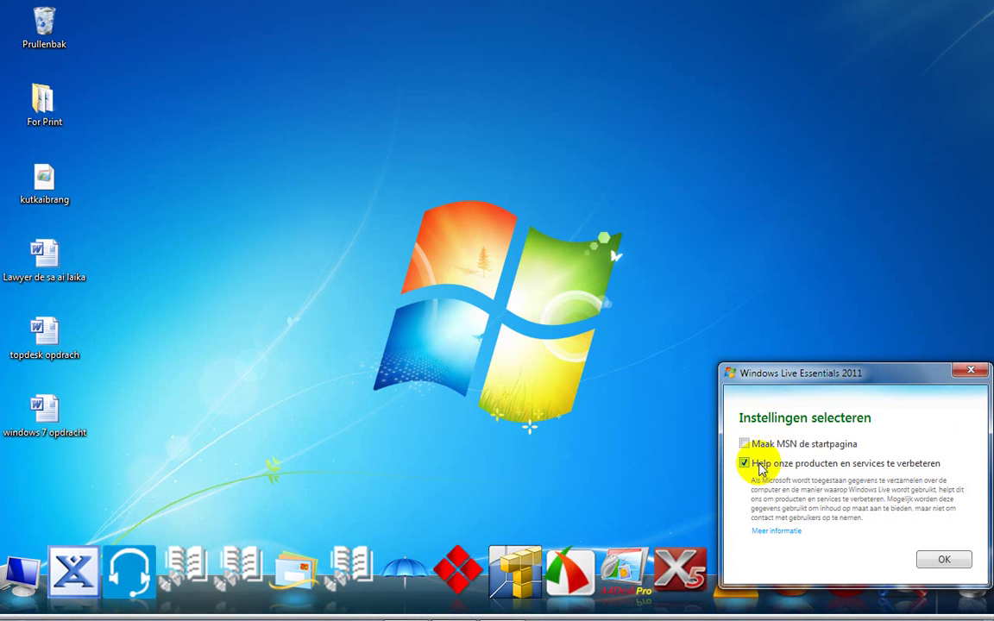
click(744, 463)
click(940, 560)
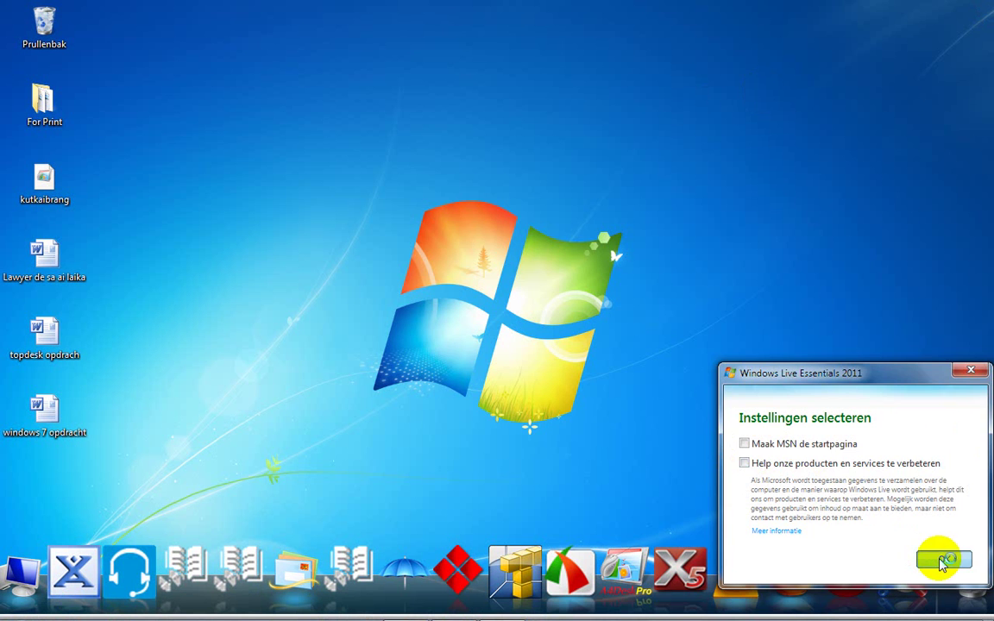
Refresh the desktop and leave its context menu closed
right_click(456, 196)
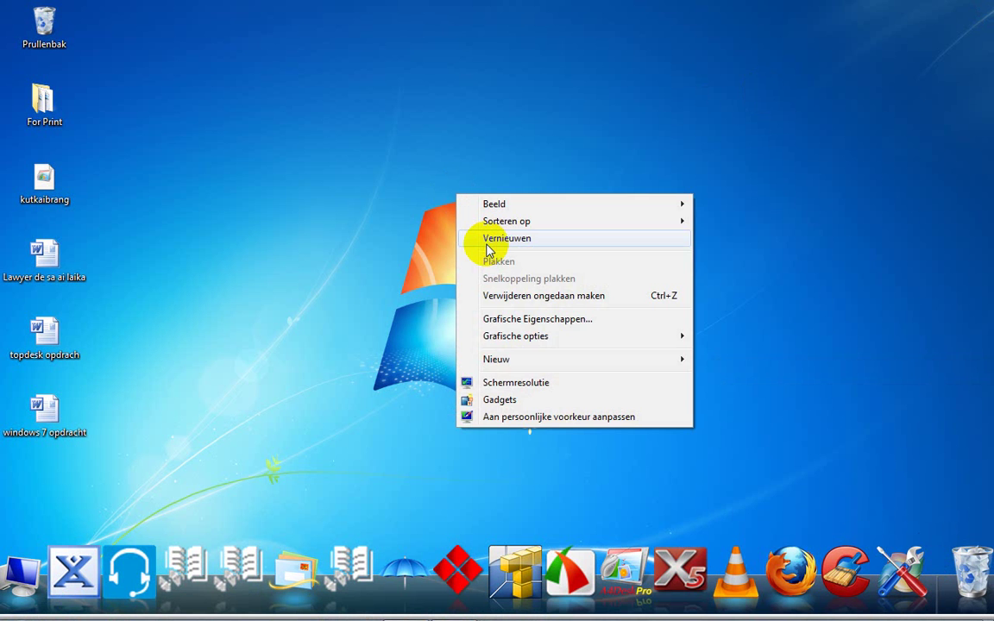
click(489, 242)
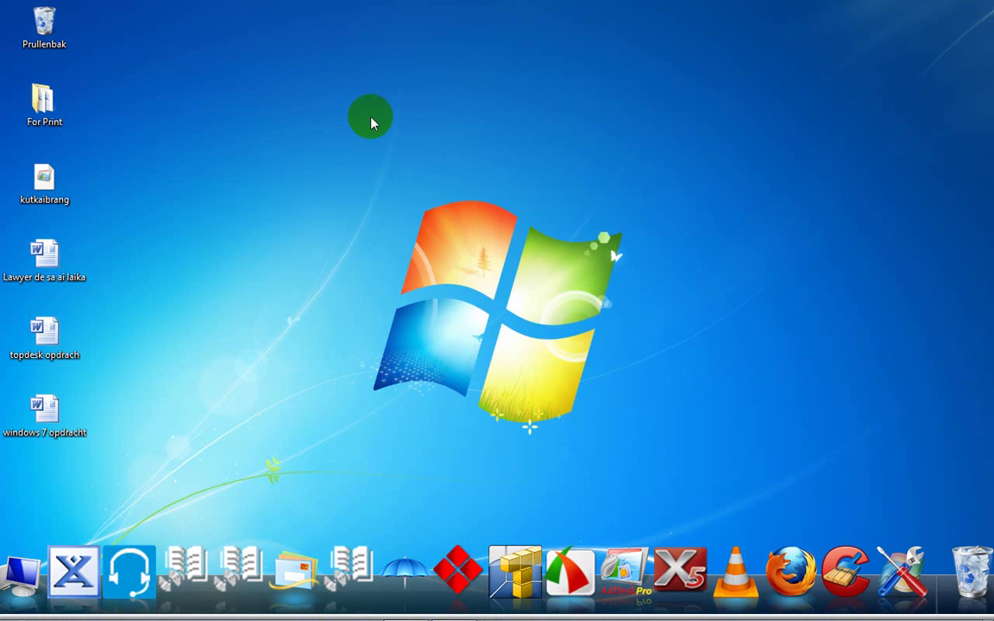
right_click(386, 135)
click(231, 92)
Empty the Prullenbak on the desktop and confirm the permanent deletion of its contents
right_click(57, 34)
click(219, 155)
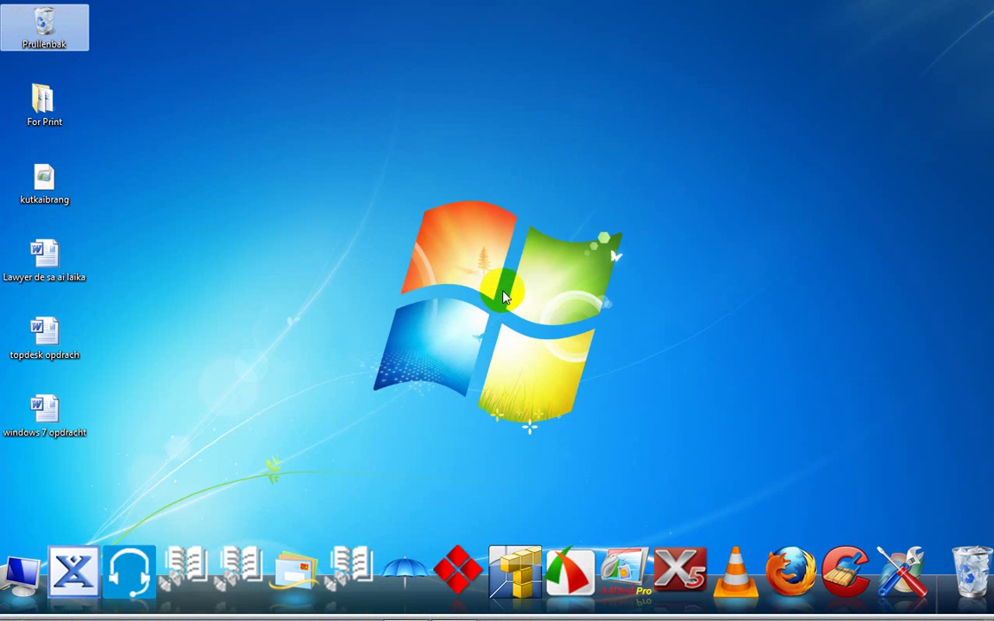
click(555, 384)
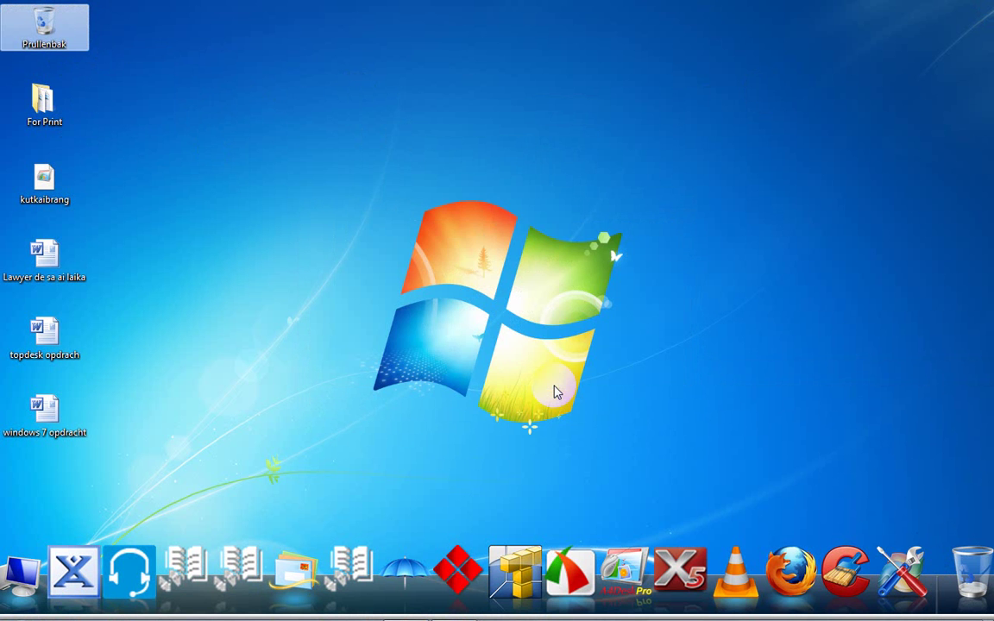